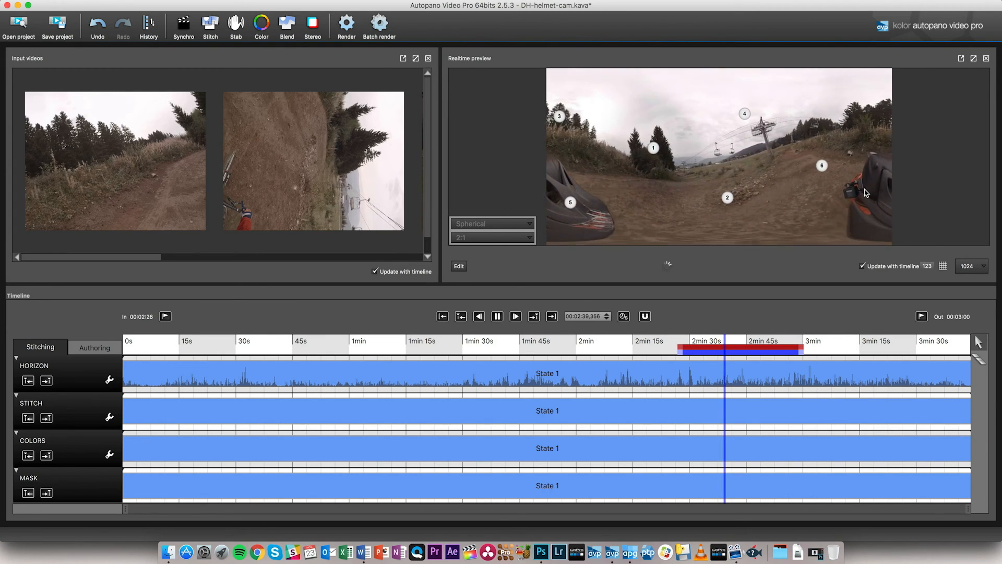
Stop playback, move to about 2 min 47 s on the timeline and try reorienting the panorama in the realtime preview.
key(space)
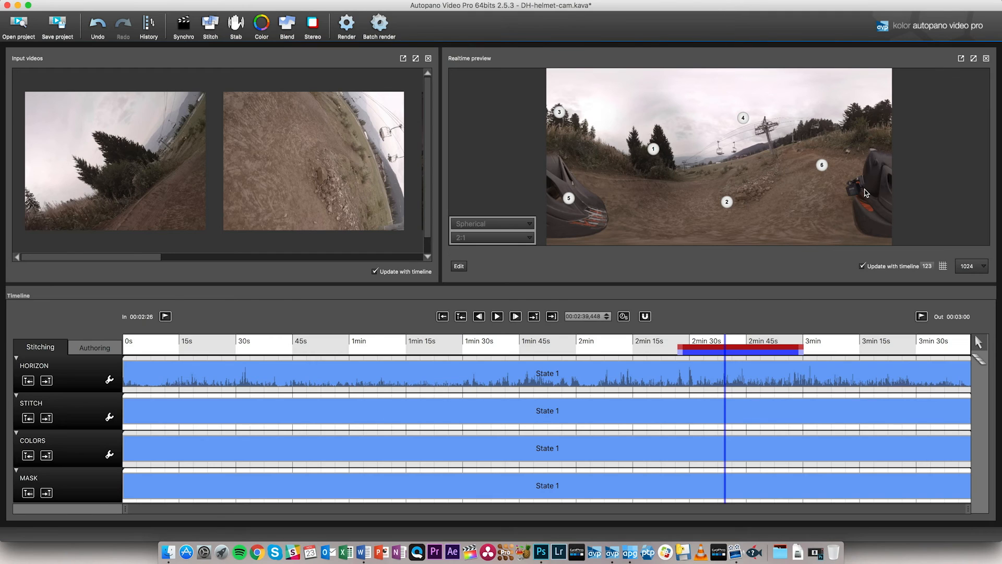
click(754, 340)
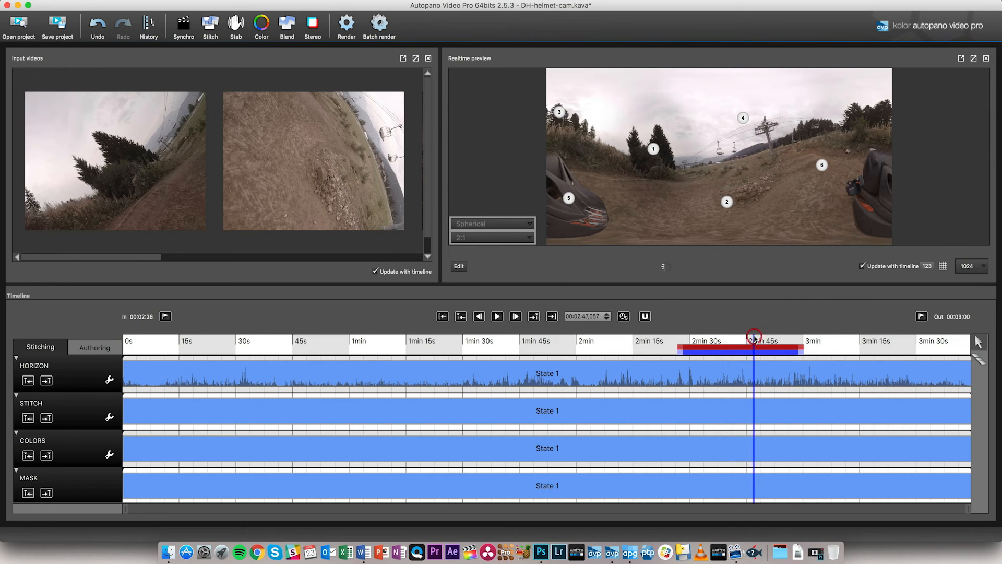
drag(646, 219, 753, 111)
drag(705, 157, 723, 206)
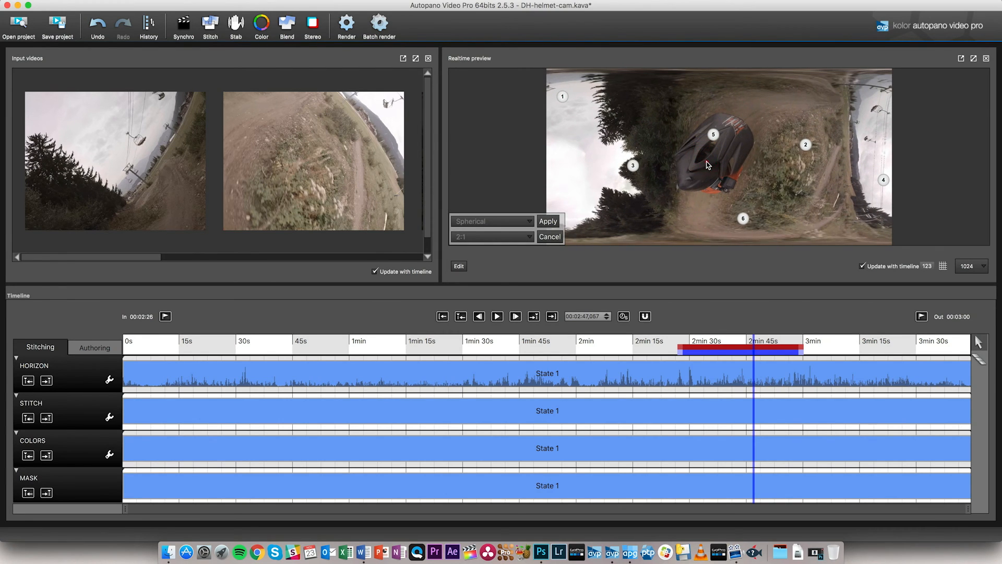
double_click(753, 196)
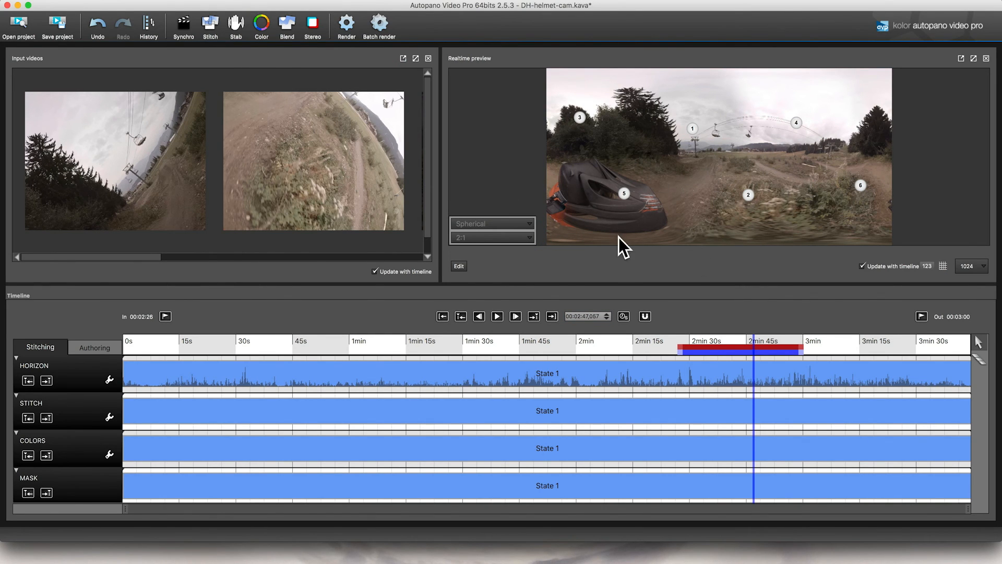
Switch to Finder, preview helmet.png in the DH-helmet-cam folder, and return to Autopano Video Pro.
key(super+Tab)
key(super+Tab)
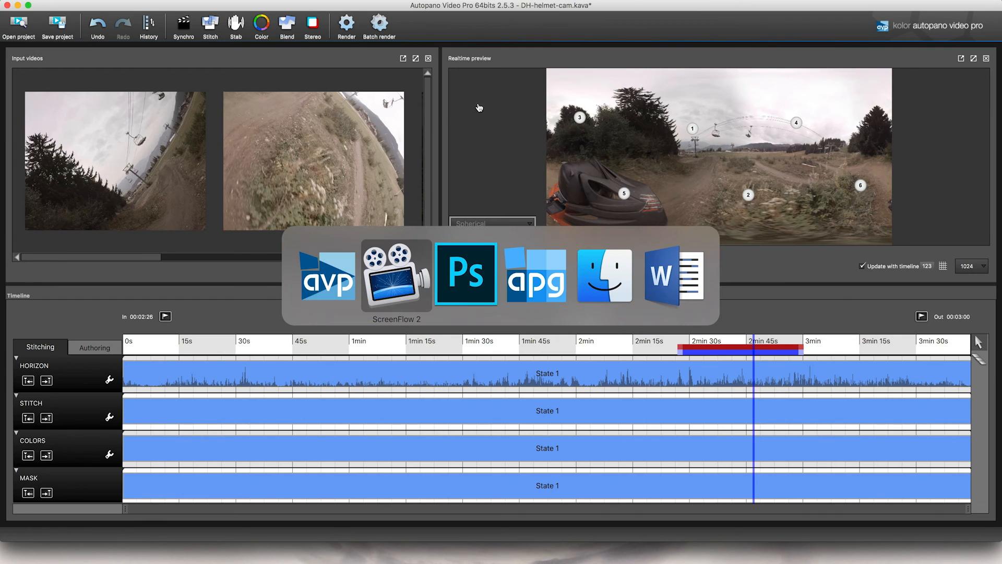
click(611, 287)
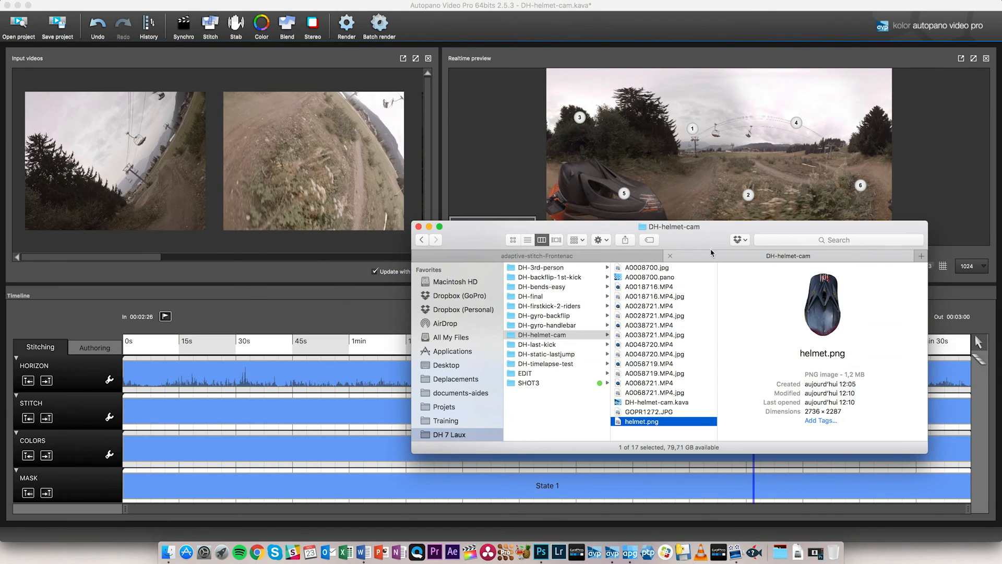
drag(710, 241, 705, 182)
key(space)
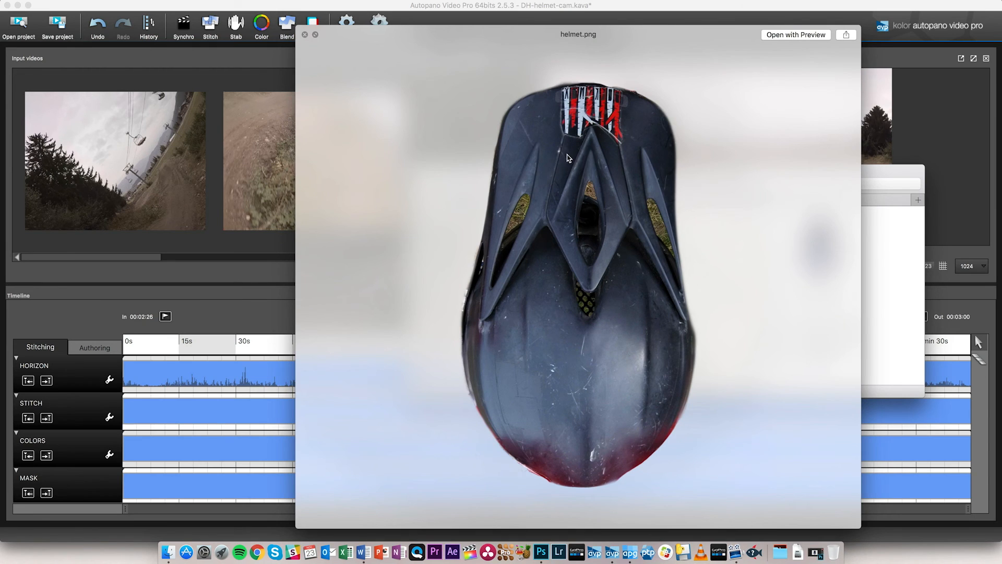
key(space)
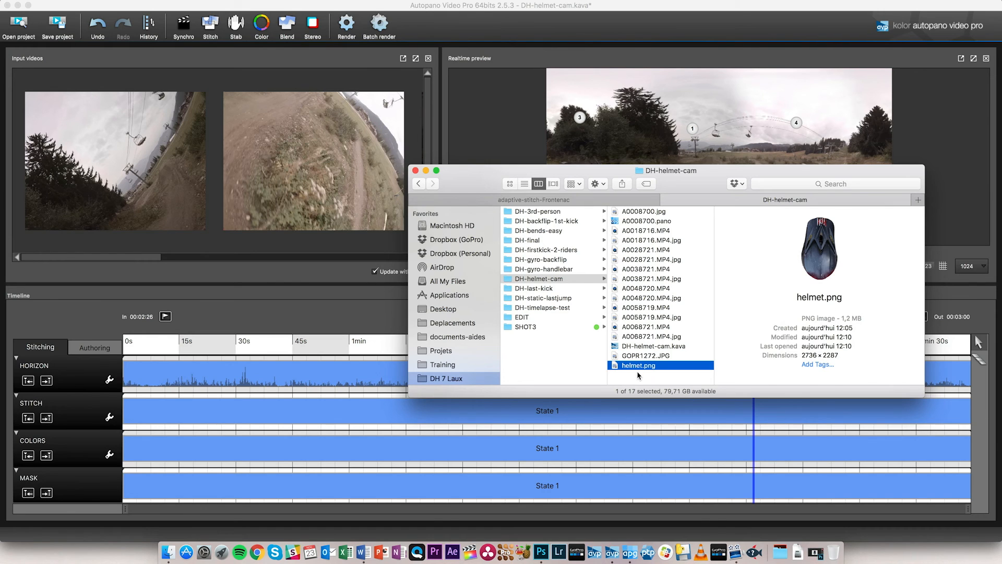
click(497, 123)
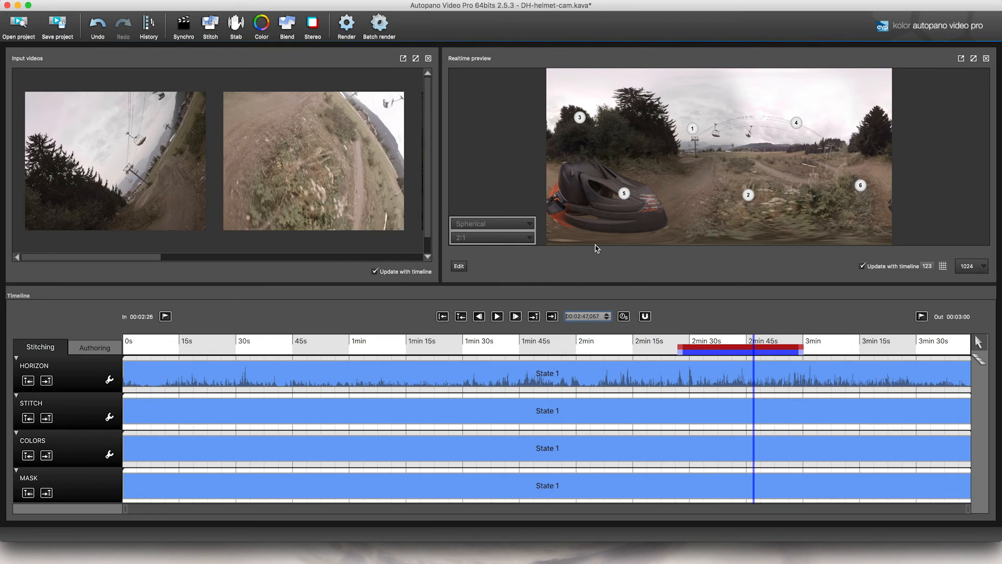
Open the current panorama for editing and move the whole panorama so the helmet sits in the middle.
click(458, 265)
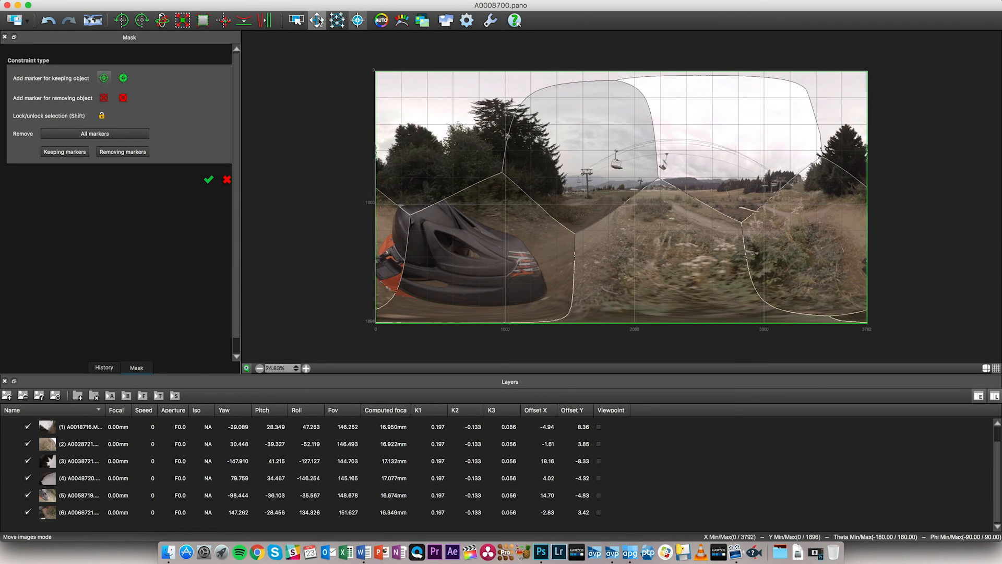
click(316, 22)
drag(489, 285, 635, 222)
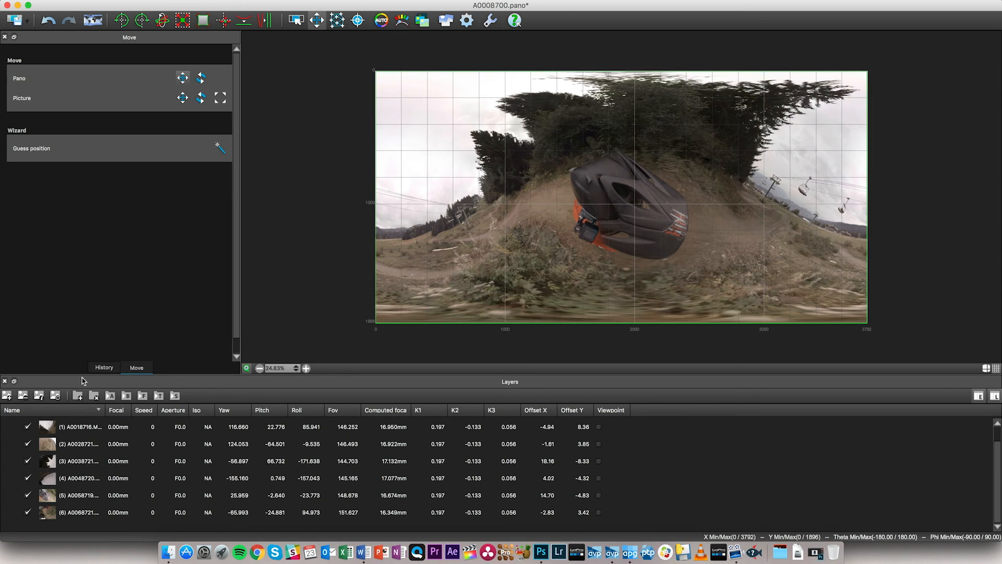
Add the image helmet.png from the DH-helmet-cam folder to the panorama.
click(7, 395)
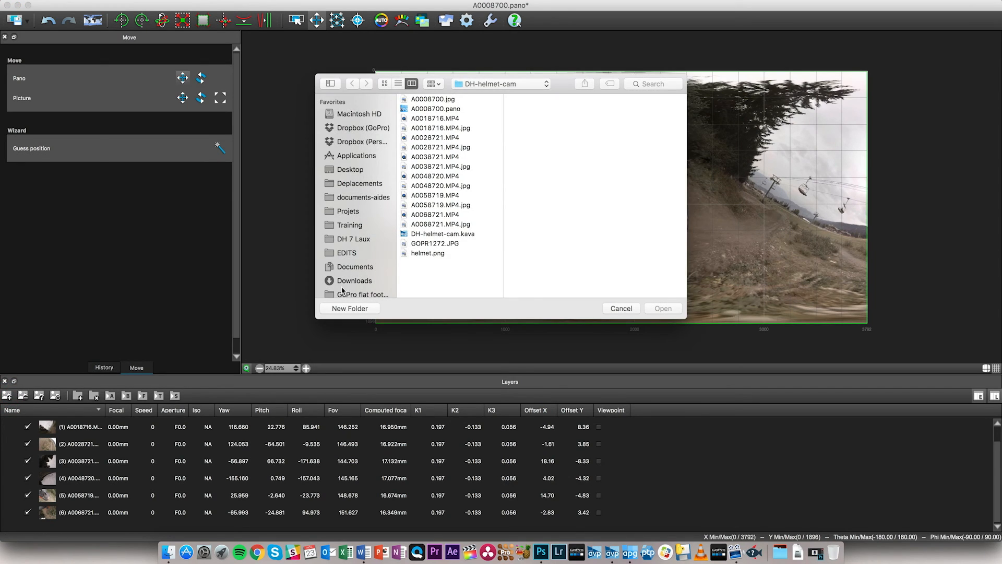
click(426, 254)
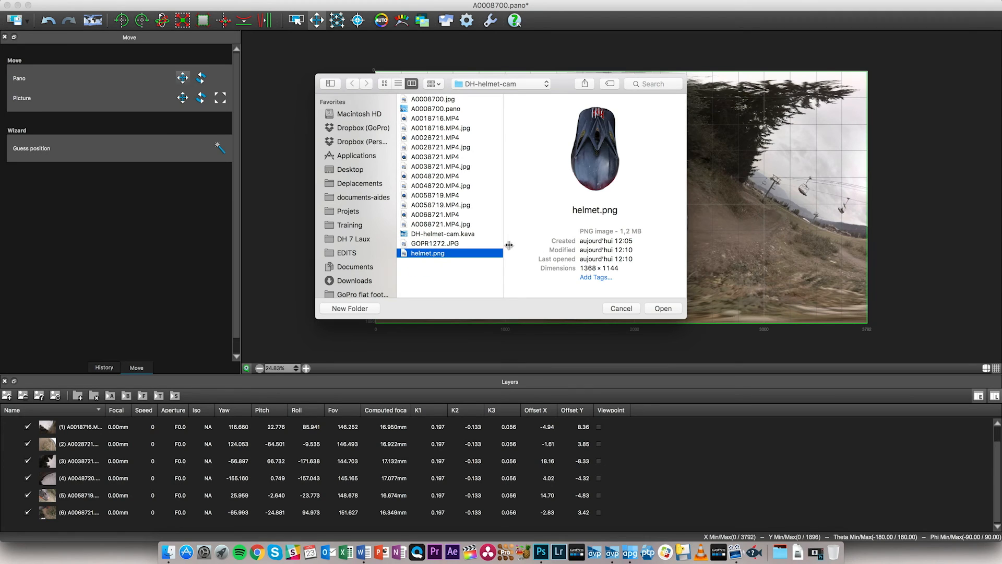
click(663, 309)
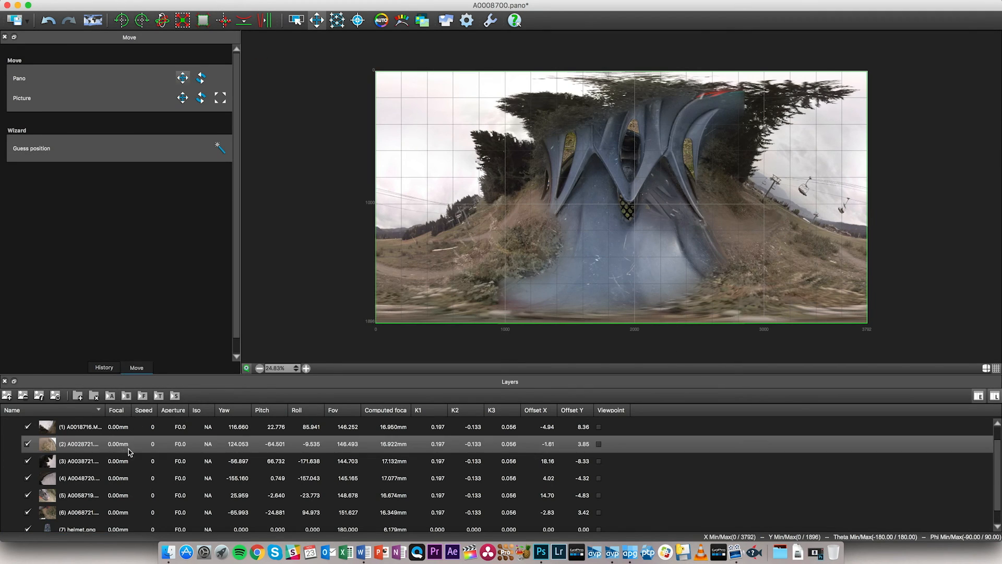
scroll(126, 459, down, 1)
click(88, 516)
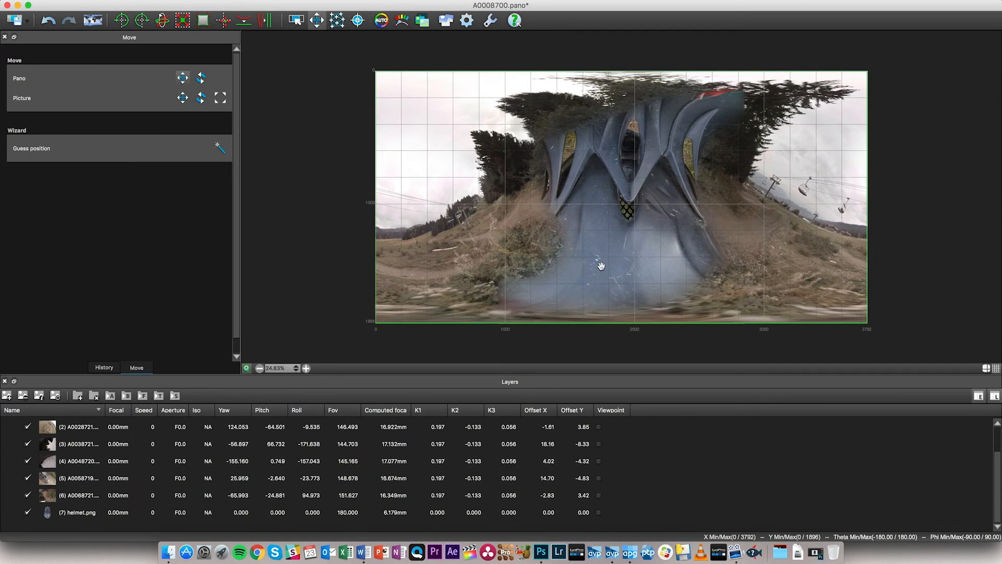
Collapse the N_0 group, create a new layer and rename it Patch.
click(247, 368)
scroll(5, 428, up, 2)
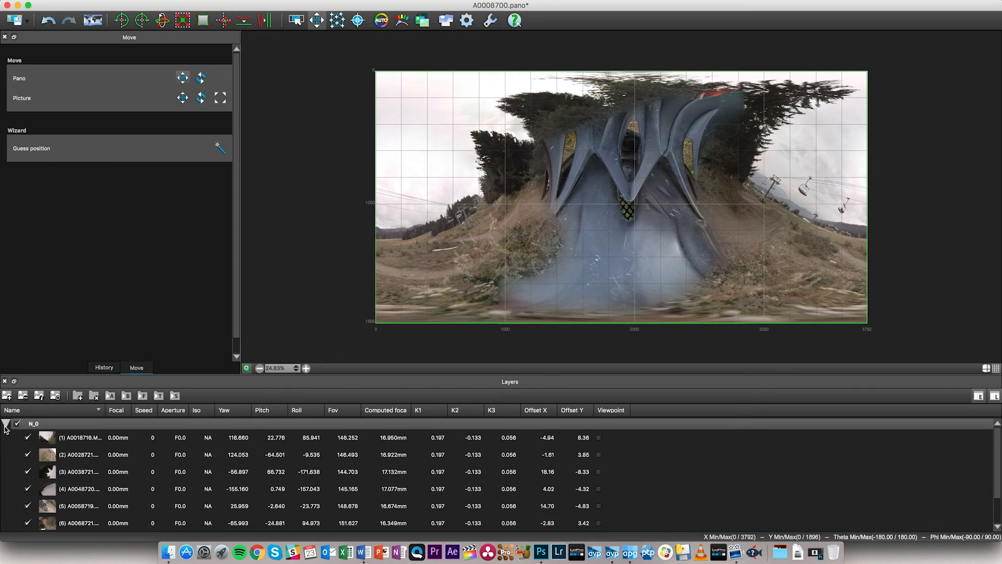
click(5, 423)
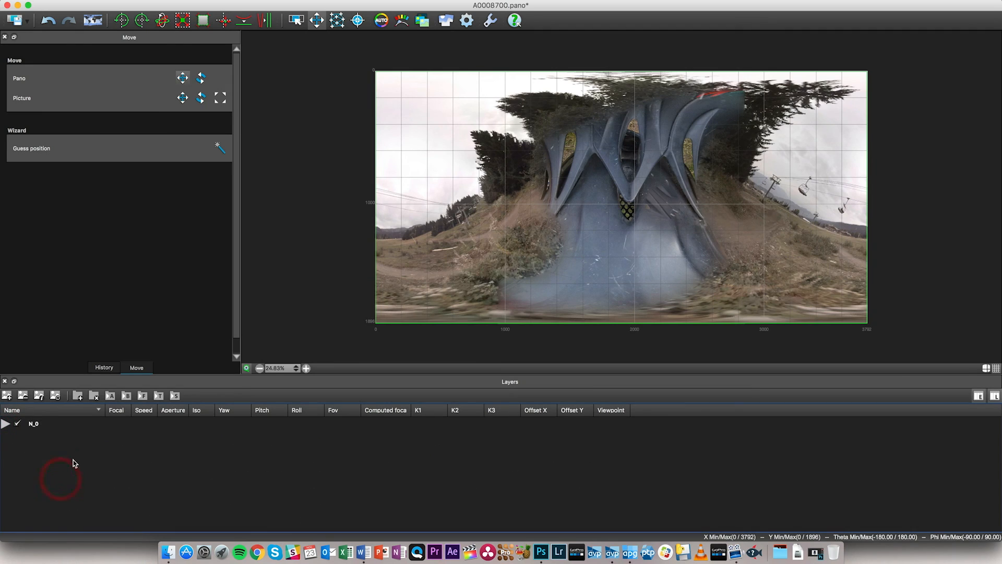
click(79, 395)
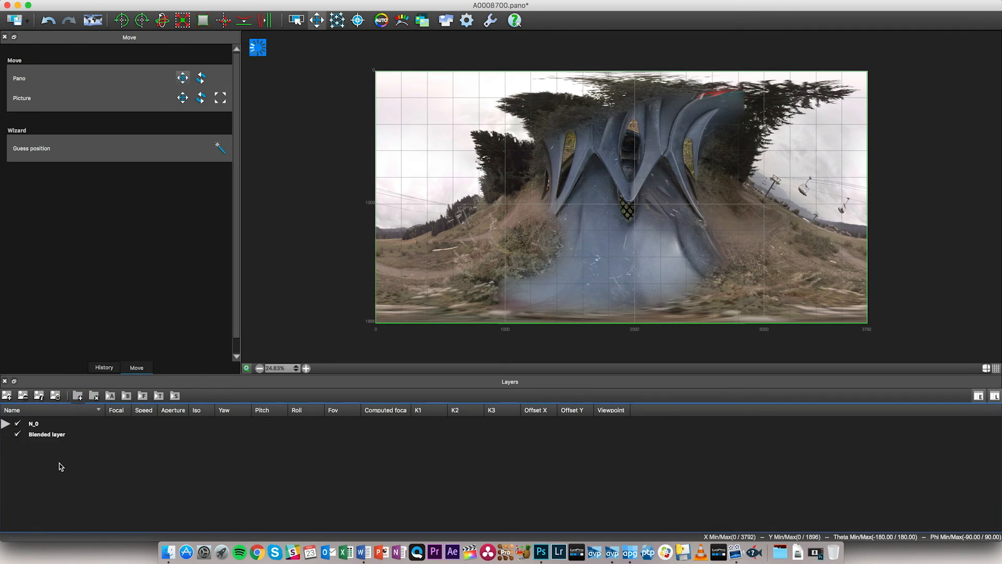
click(52, 439)
double_click(51, 440)
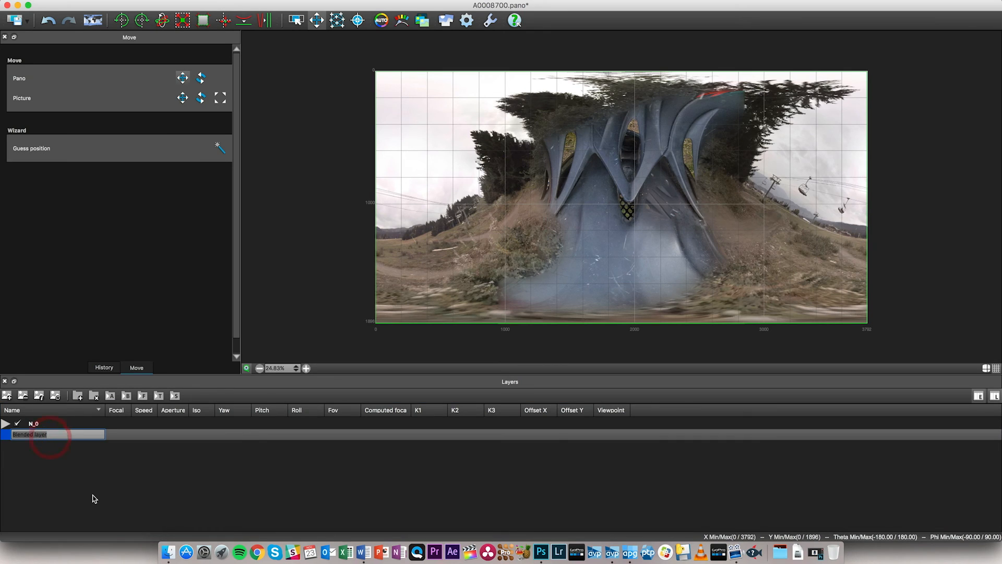
text(Patch)
key(Return)
Expand the N_0 group and move helmet.png from it into the Patch layer.
click(5, 423)
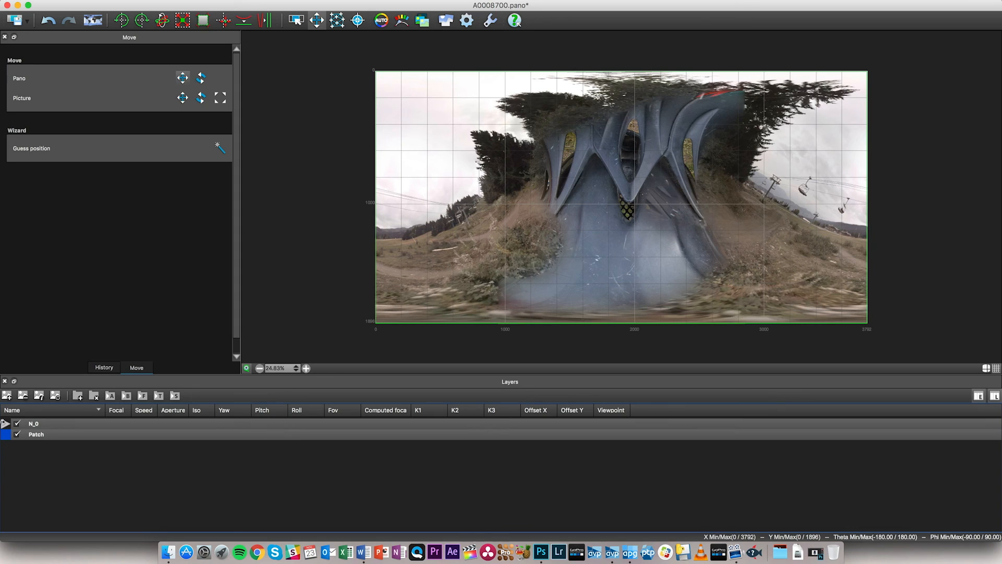
click(5, 423)
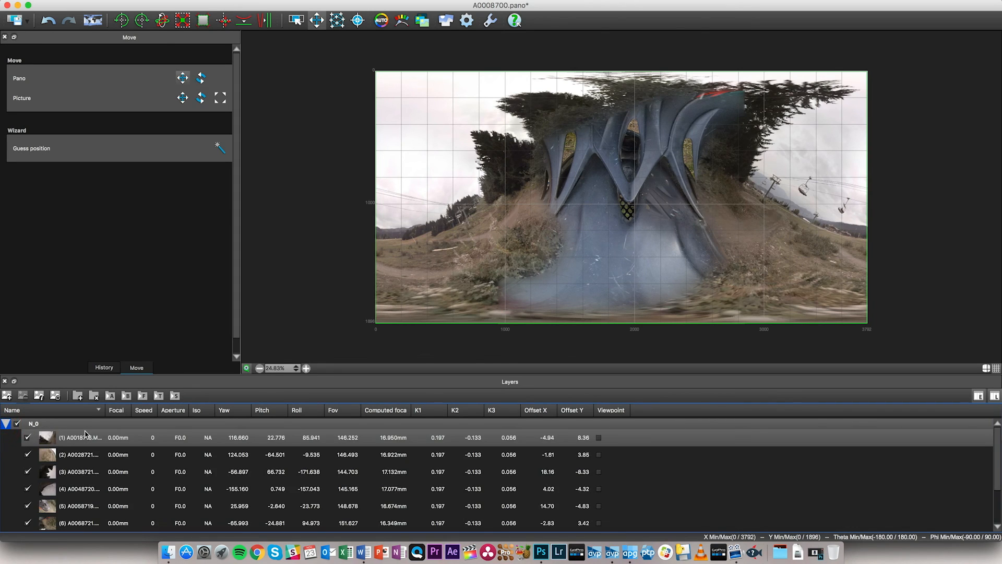
click(83, 495)
drag(84, 495, 39, 510)
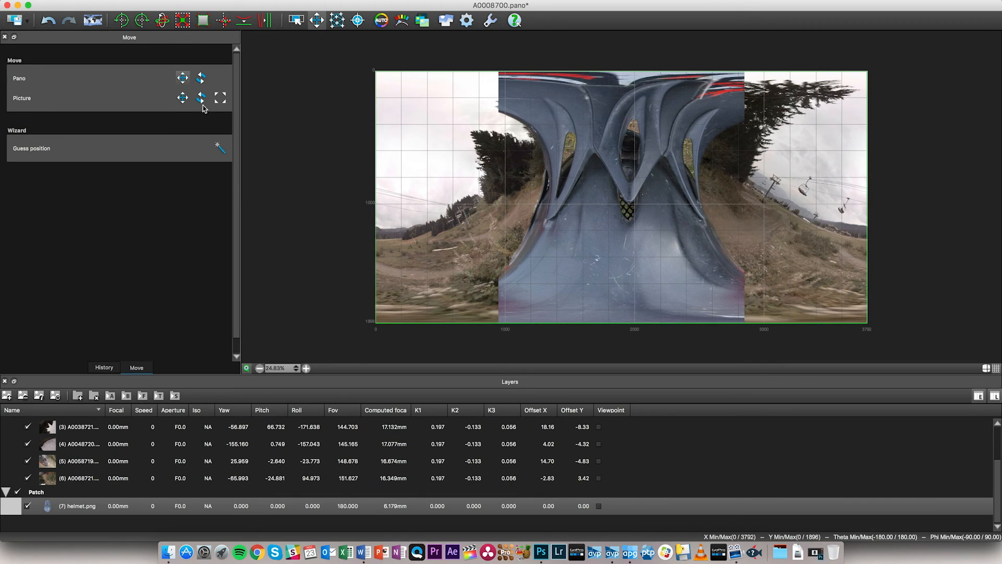
Reduce the helmet.png picture's Fov to about 83.7 and rotate it to a roll of about 116.3.
click(220, 97)
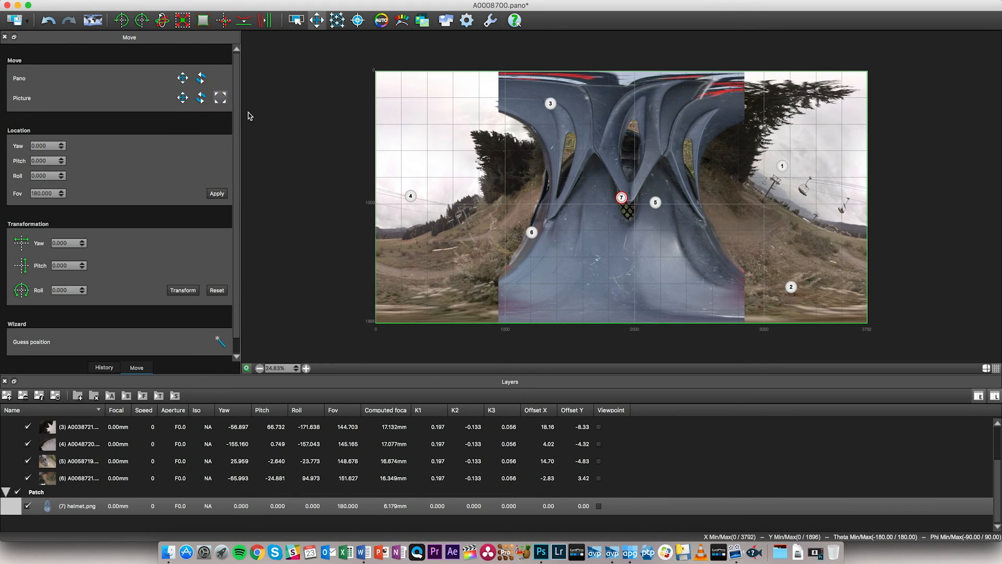
click(621, 198)
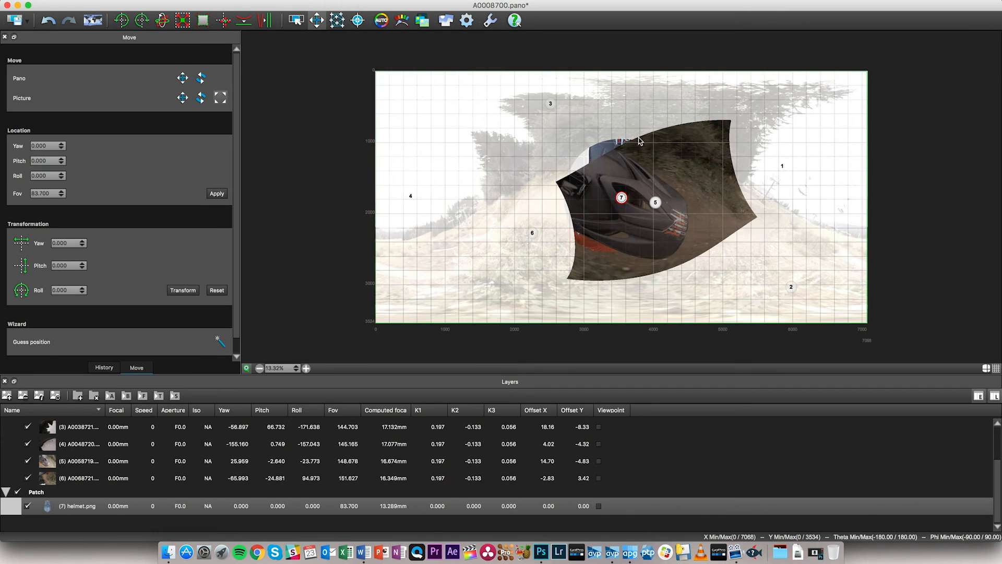
click(201, 97)
drag(622, 196, 607, 233)
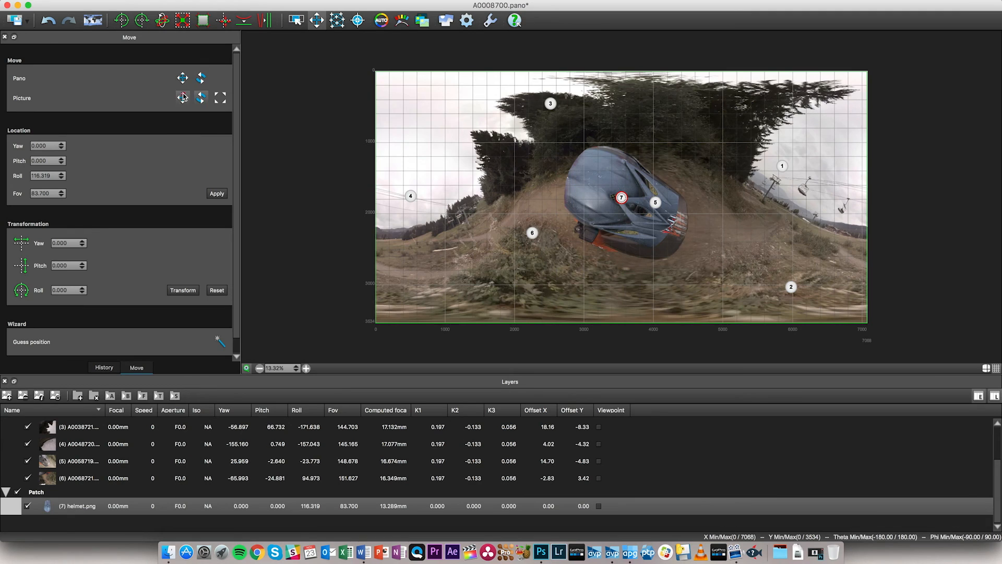
Move the helmet.png picture to about yaw 3.2 and pitch -6.8, and enlarge its Fov to about 99.3.
click(182, 96)
drag(622, 204, 626, 207)
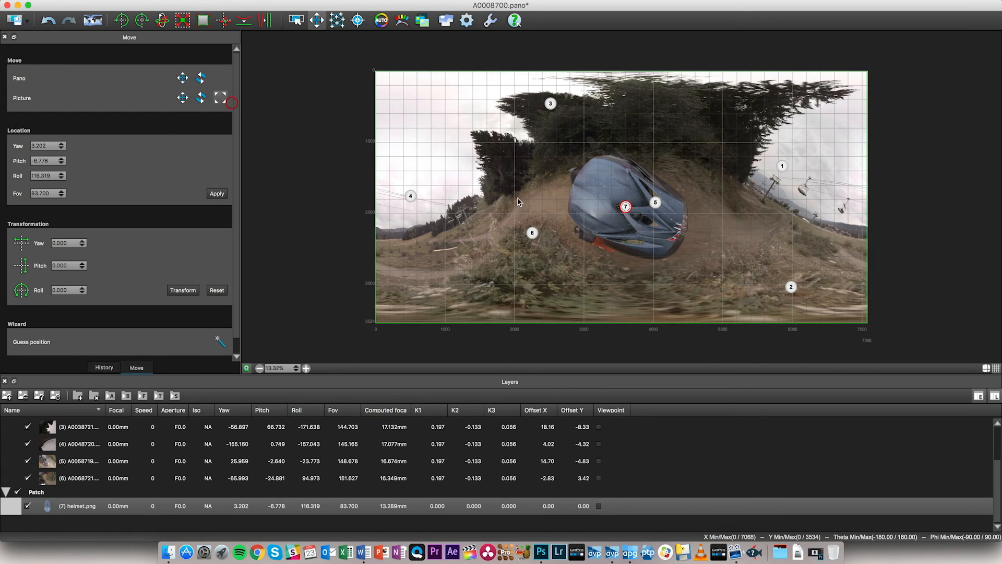
scroll(625, 206, up, 9)
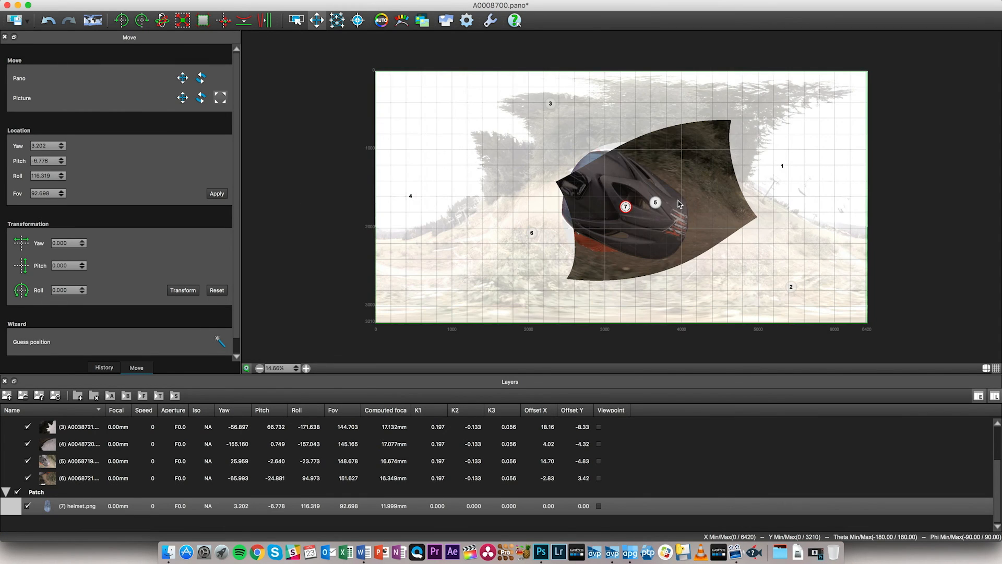
scroll(626, 206, up, 3)
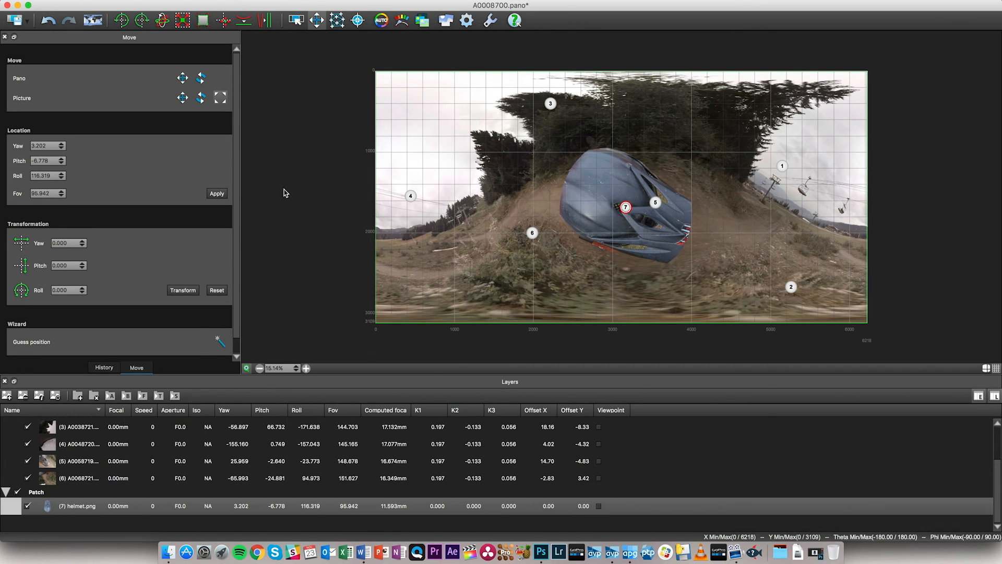
scroll(626, 206, up, 3)
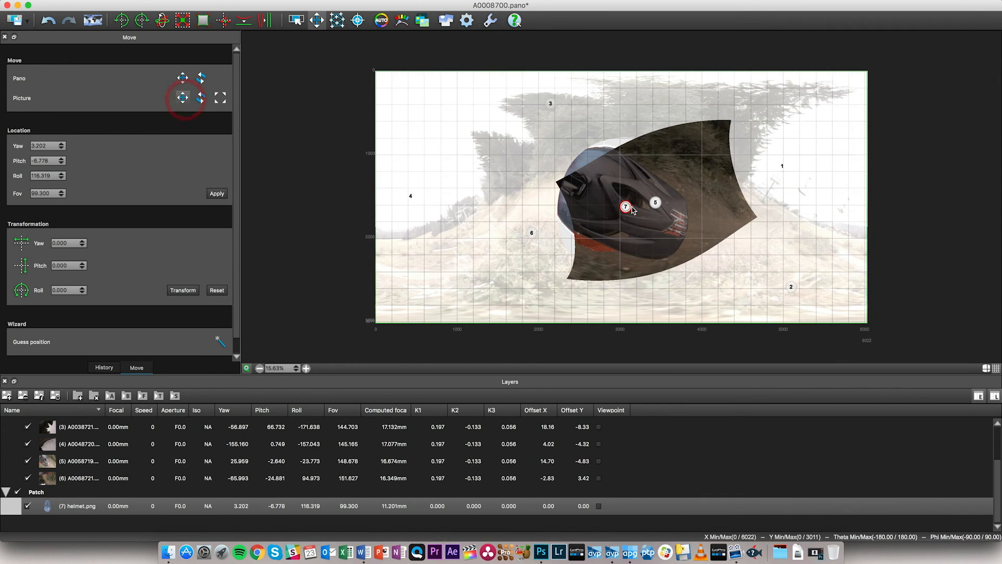
Shift the helmet.png picture to about yaw 1.3 and pitch -9.8, deselect it and save the panorama.
drag(622, 212, 620, 215)
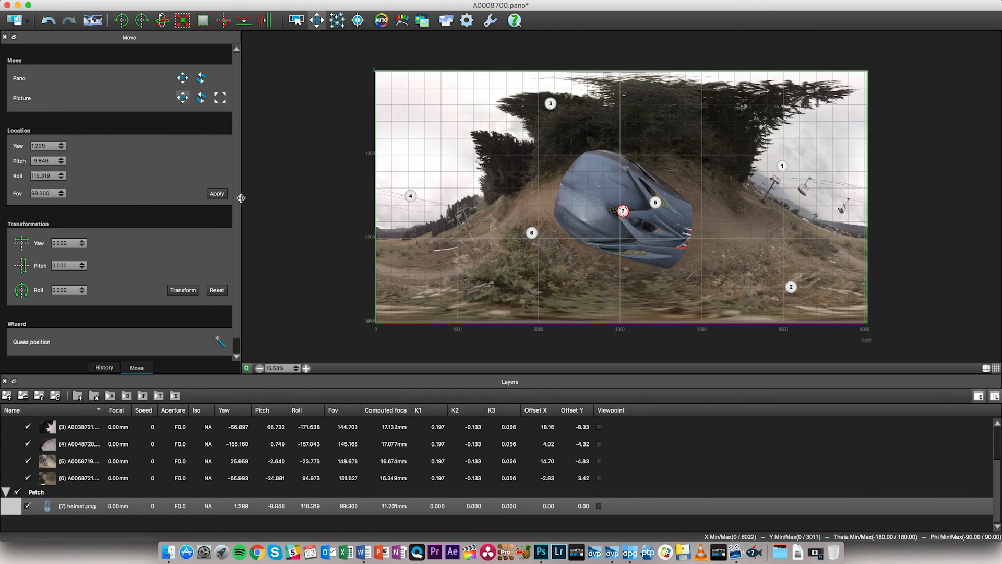
click(290, 173)
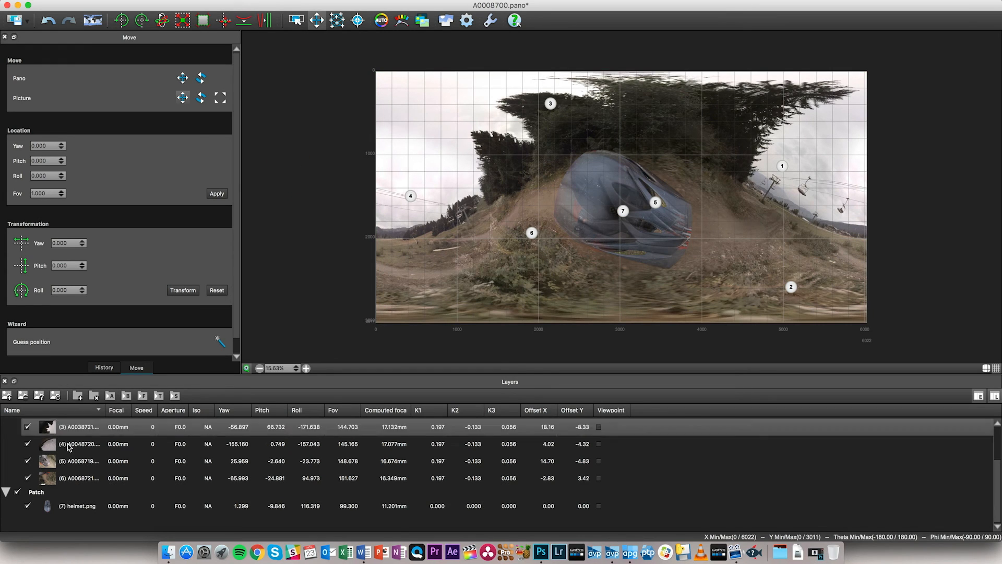
click(14, 20)
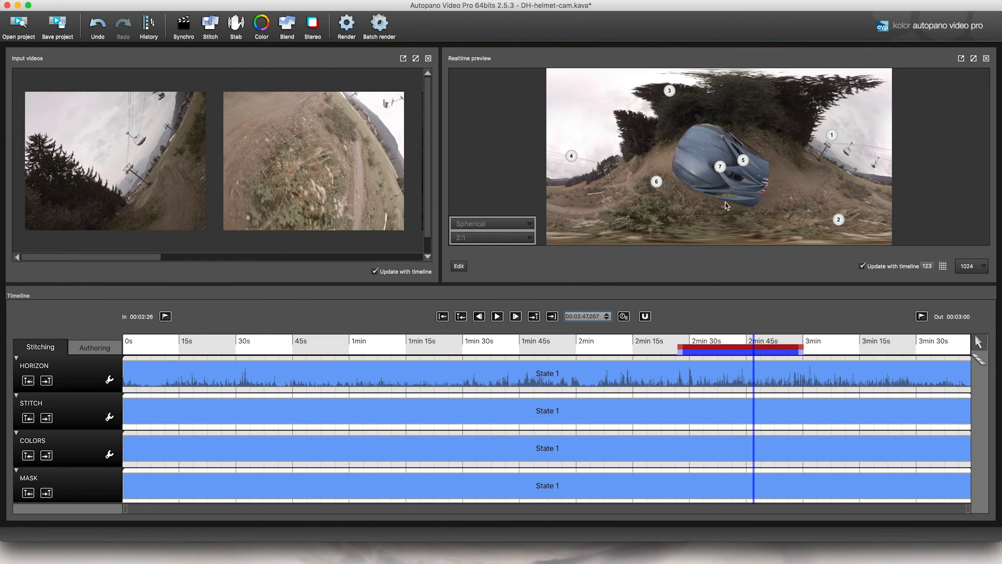
Play the video from about 2 min 39 s to 2 min 44 s to check the helmet patch in the preview.
click(723, 340)
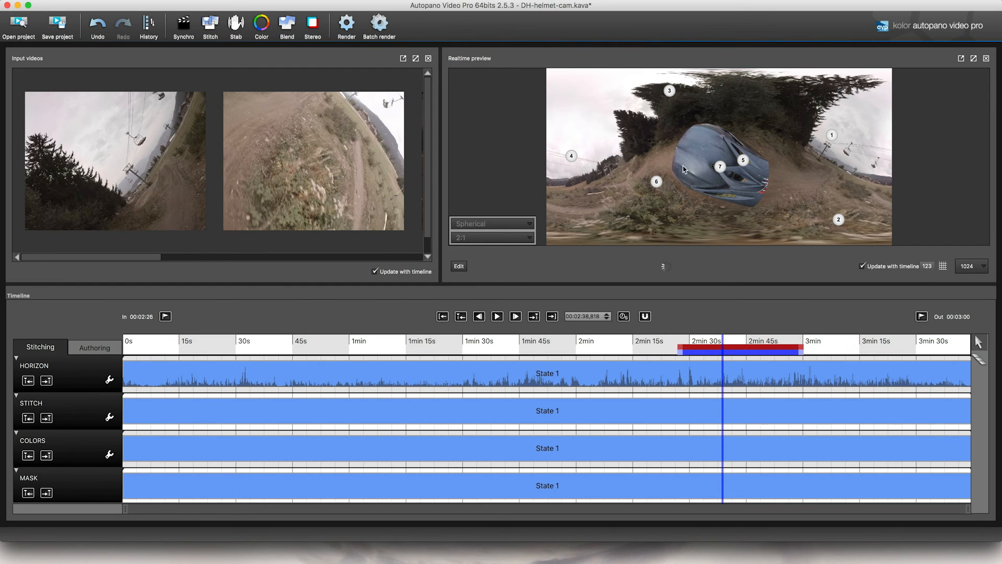
key(space)
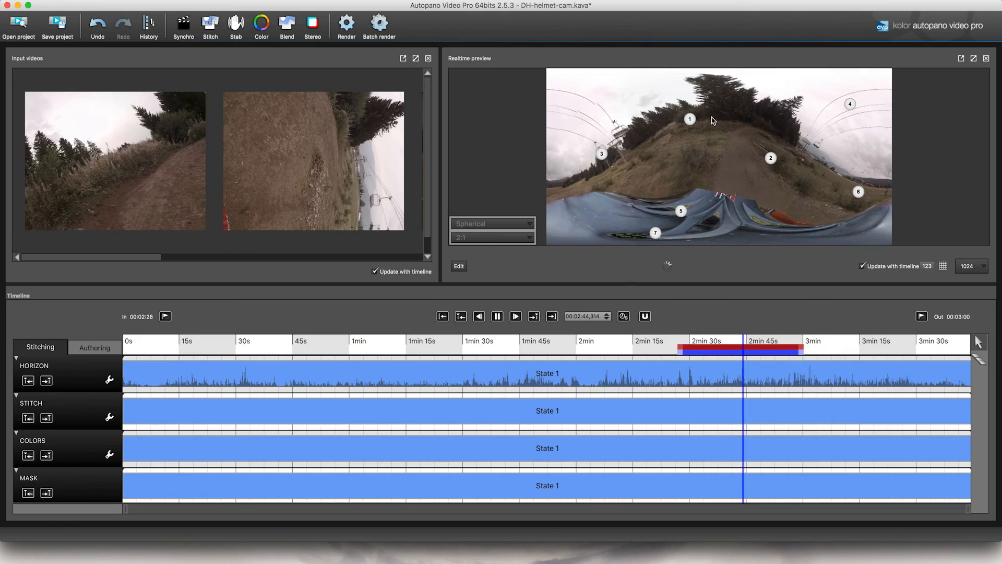
key(space)
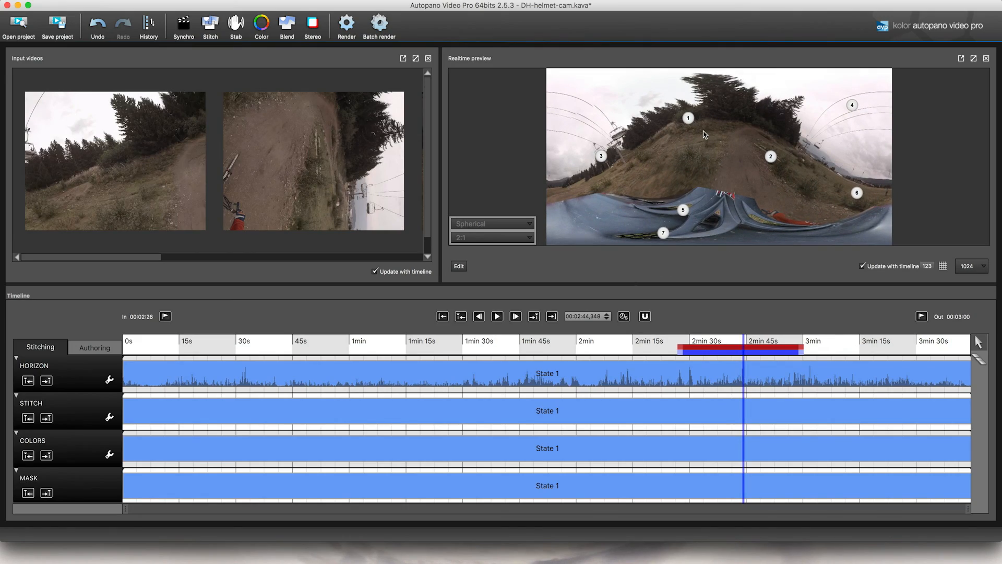
drag(700, 167, 777, 168)
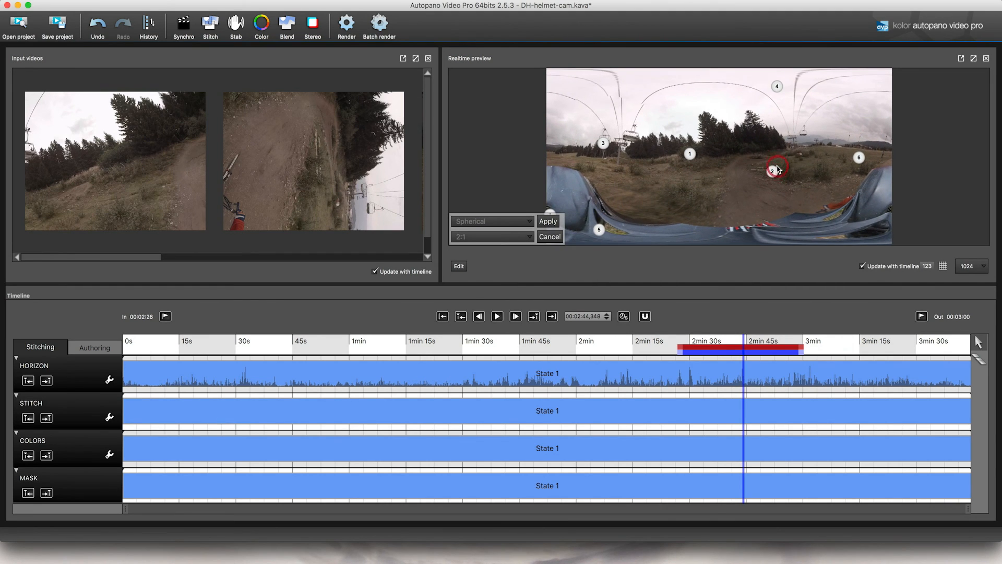
drag(649, 179, 584, 251)
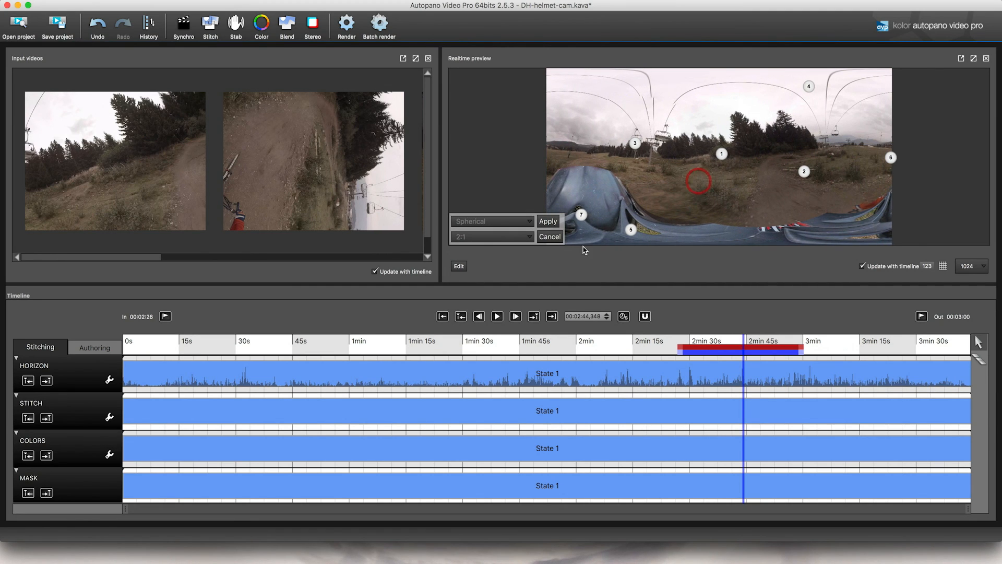
click(556, 237)
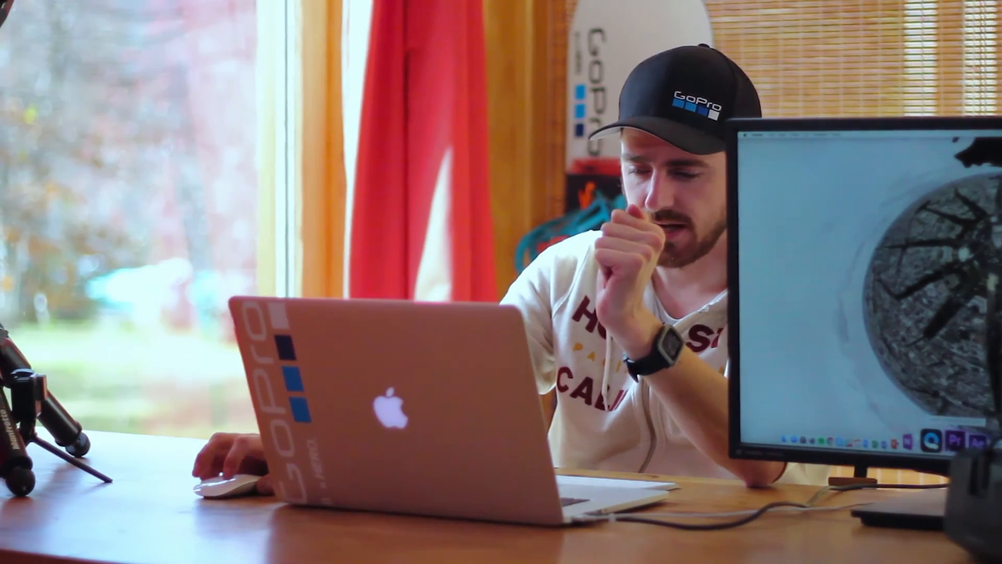
Switch to Premiere Pro and examine the tripod on the ground in the DH-bends-easy_4K.mp4 shot using GoPro VR Player.
click(416, 552)
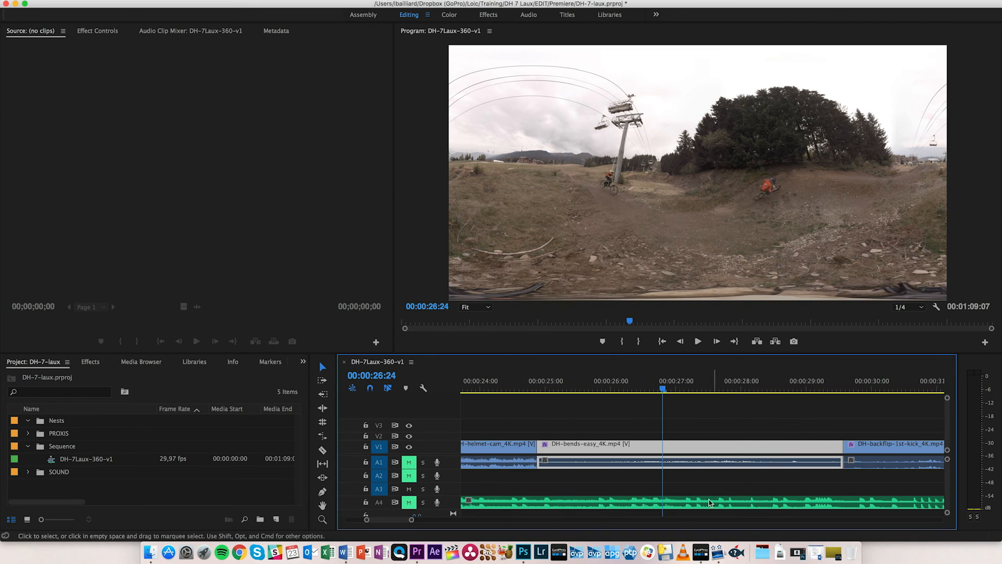
click(704, 551)
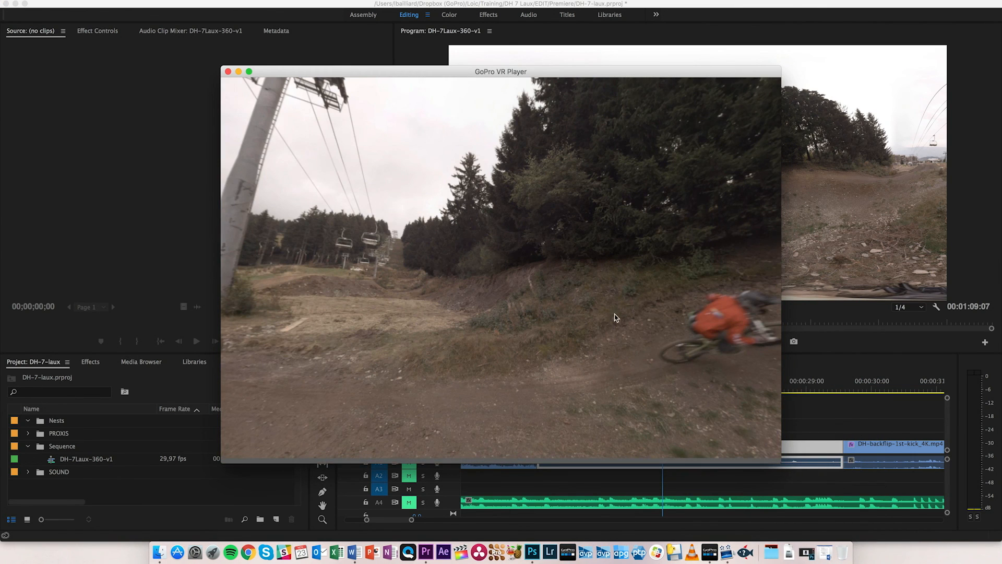
drag(618, 318, 529, 206)
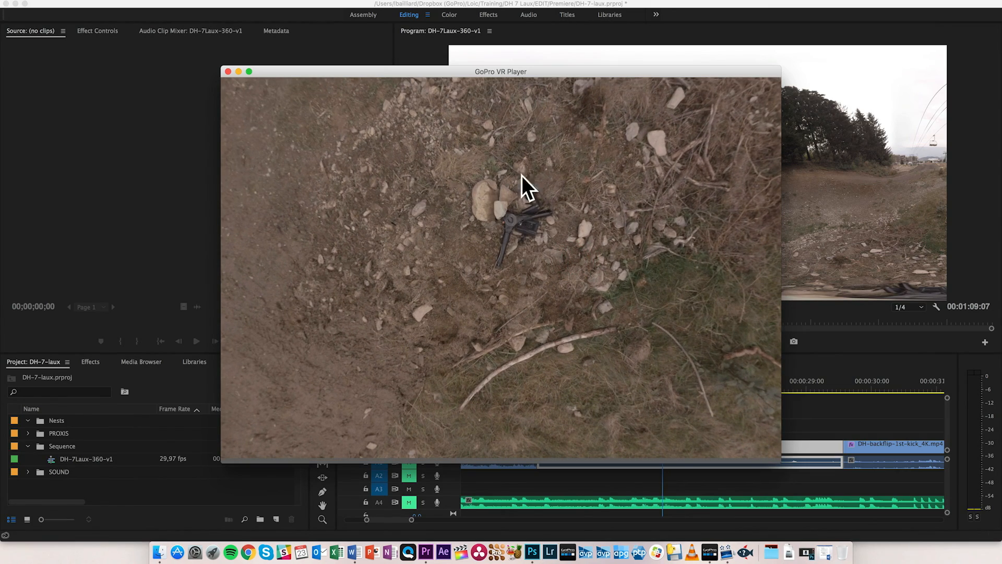
mouse_move(542, 223)
mouse_down()
mouse_move(644, 228)
mouse_move(541, 202)
mouse_move(496, 336)
mouse_up()
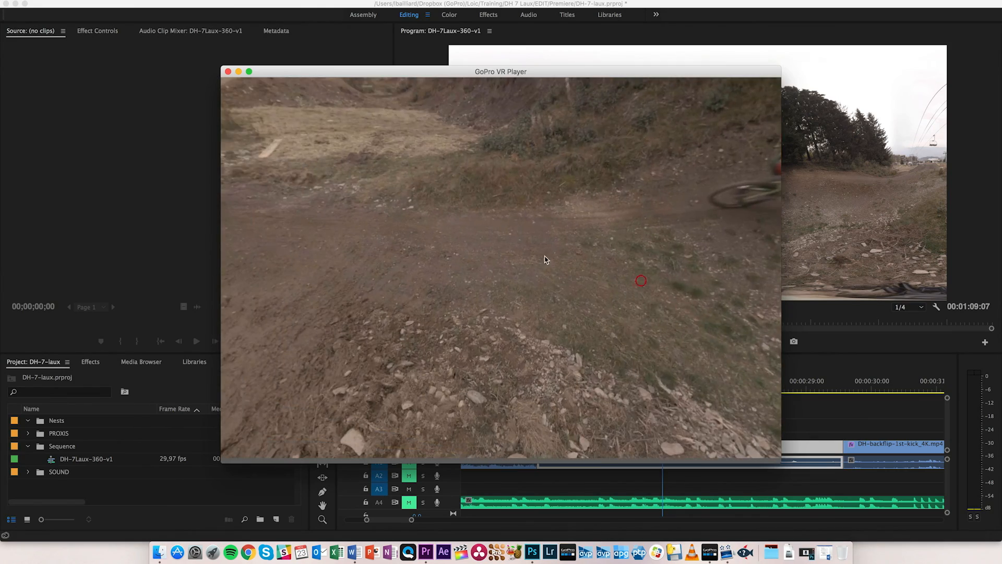
click(654, 243)
click(238, 71)
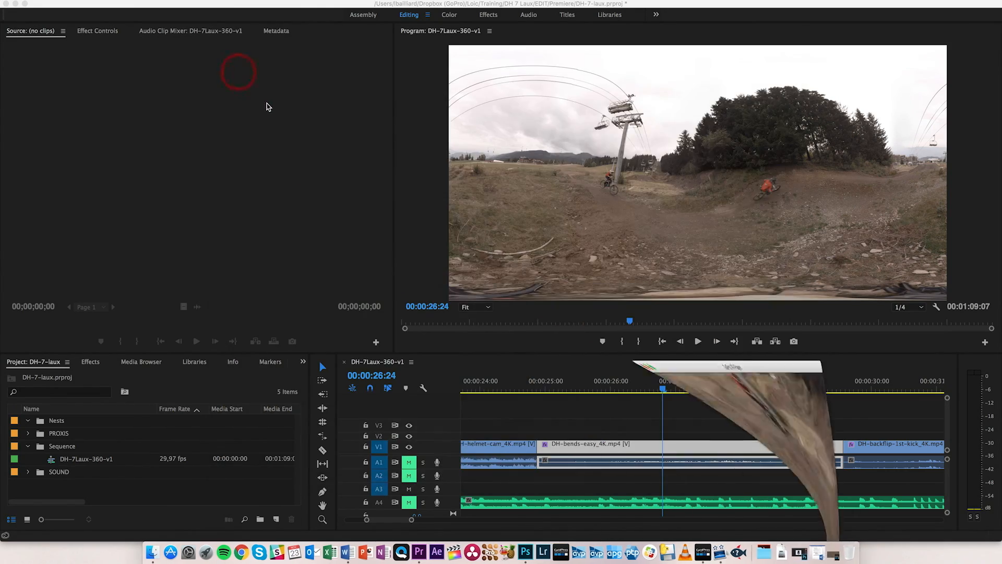
click(380, 4)
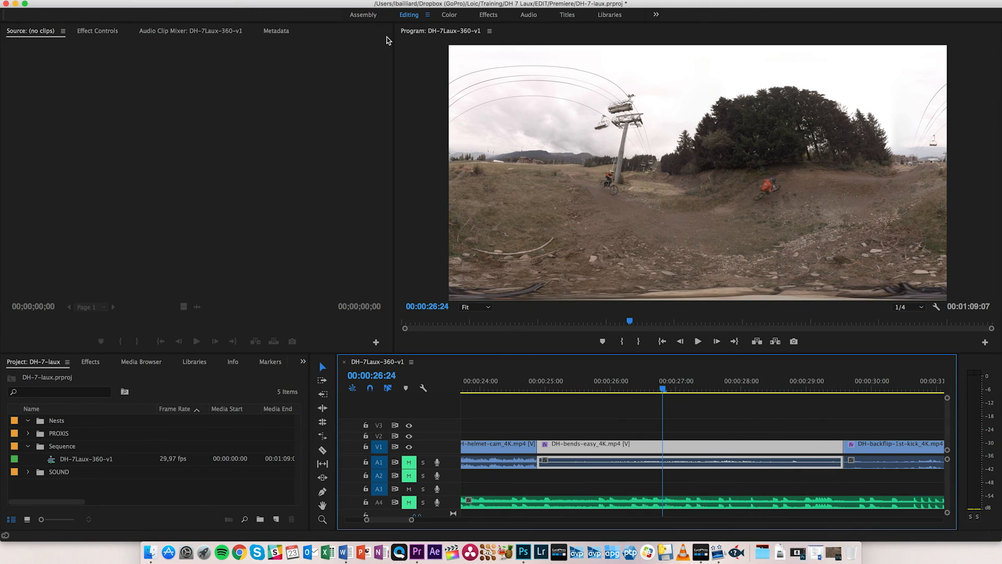
Nest the DH-bends-easy_4K.mp4 clip in the timeline as a sequence named bends-patch.
right_click(592, 447)
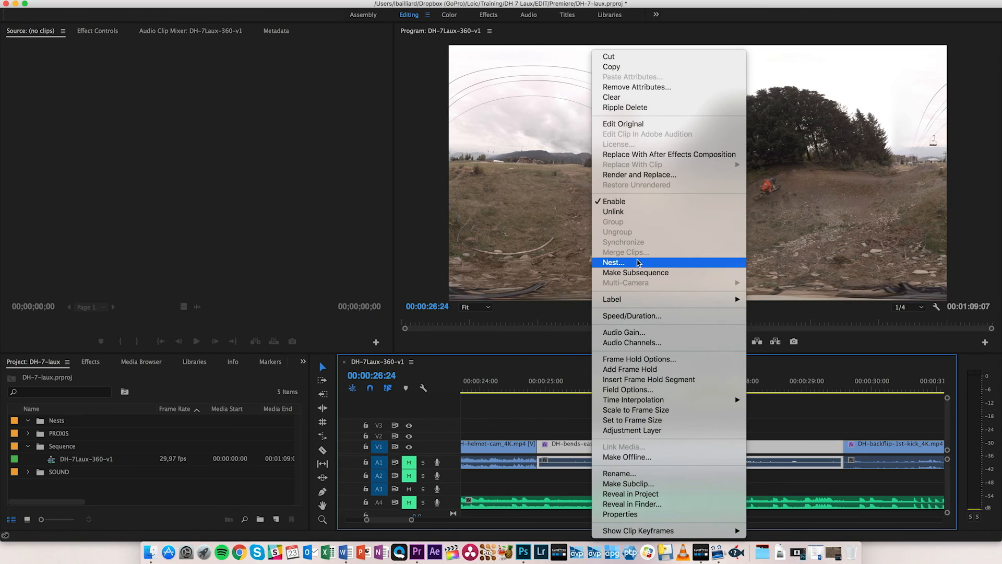
click(637, 263)
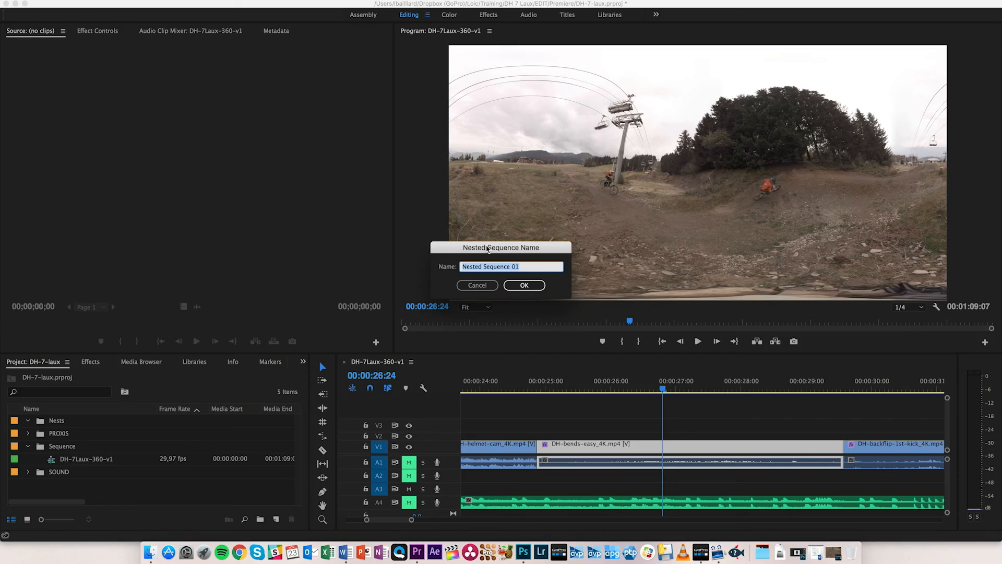
text(bends-patch)
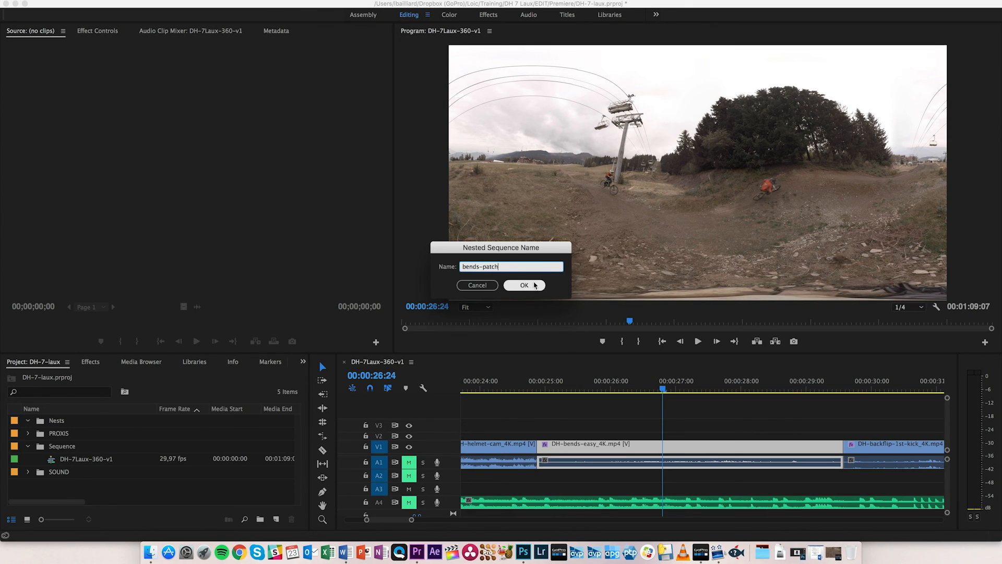
click(522, 285)
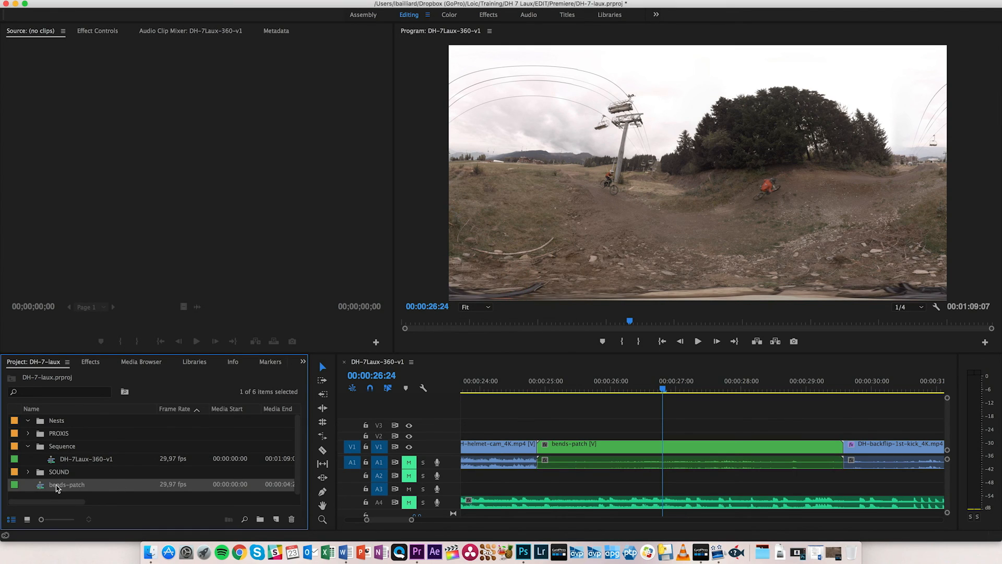
Move the bends-patch sequence into the Nests bin of the project.
click(65, 485)
click(43, 486)
drag(40, 420, 41, 420)
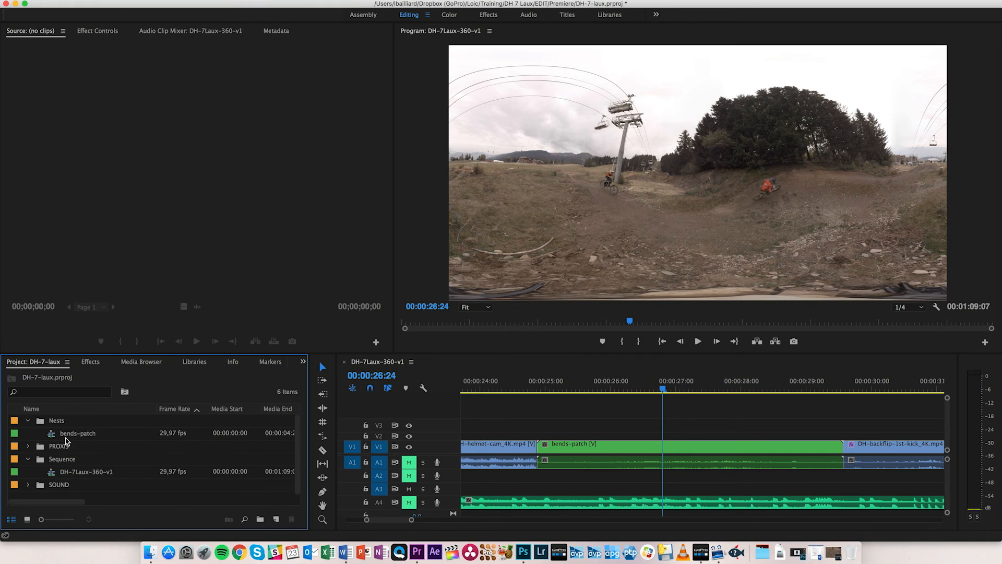
Open the bends-patch nested sequence and apply the GoPro VR Horizon effect to its DH-bends-easy_4K.mp4 clip.
double_click(629, 449)
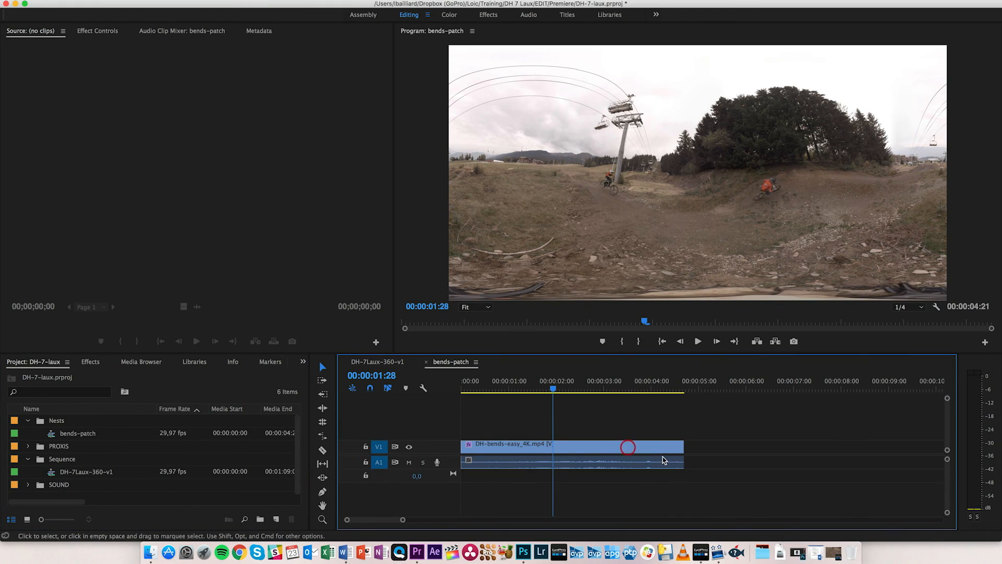
click(551, 447)
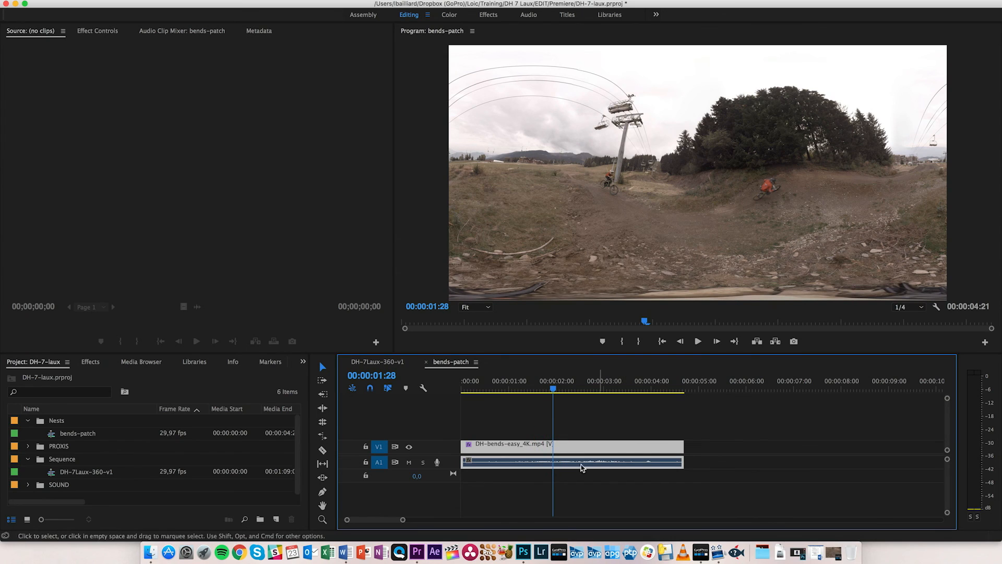
click(90, 364)
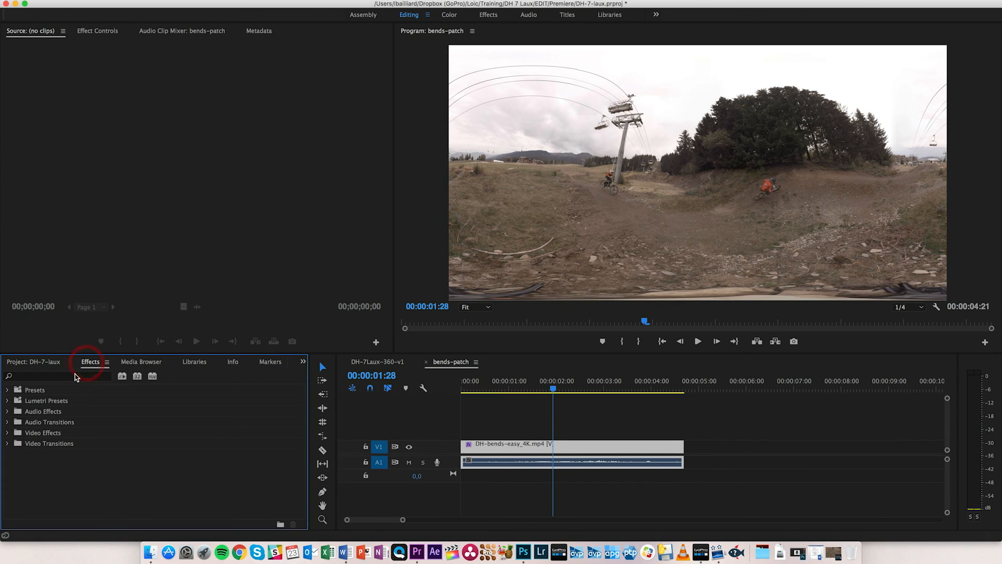
click(73, 376)
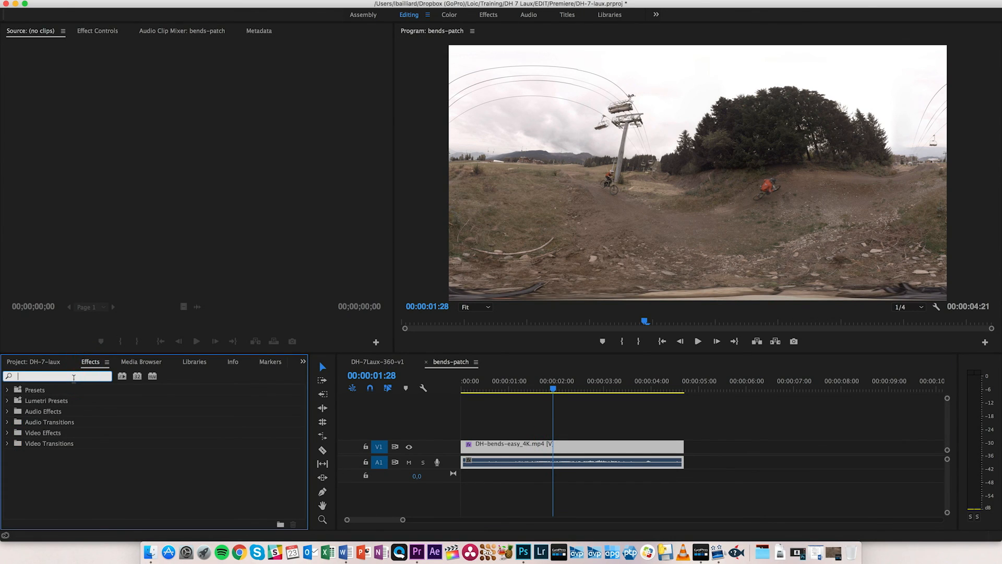
text(horizon)
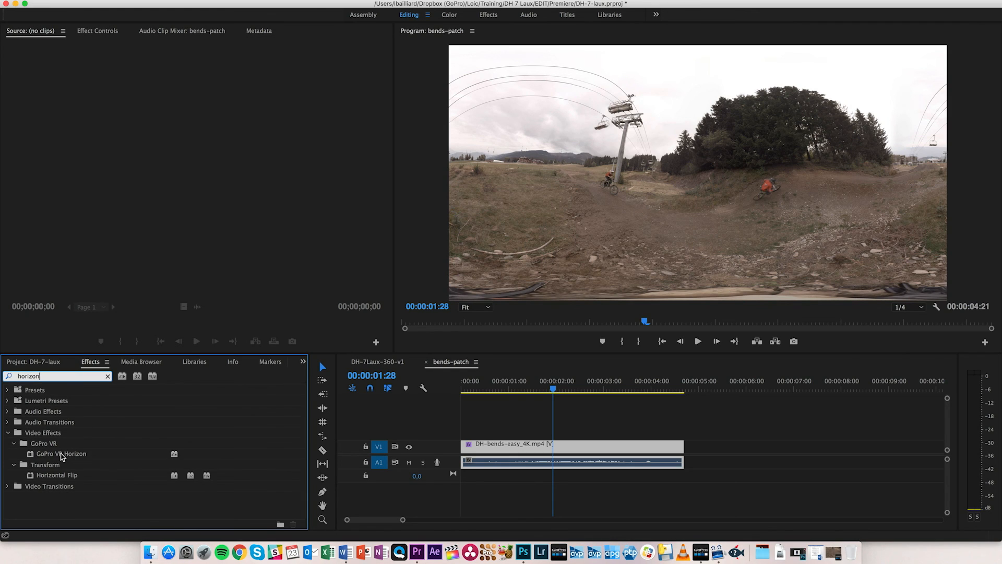
click(62, 455)
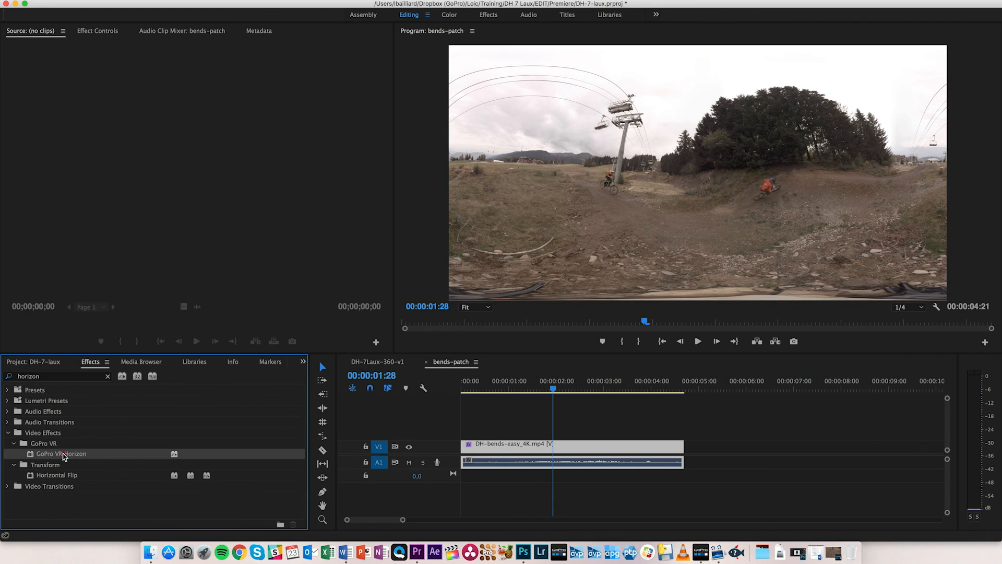
mouse_move(513, 445)
mouse_down()
mouse_move(514, 455)
mouse_move(518, 447)
mouse_up()
click(532, 443)
Set the Pitch of the clip's second GoPro VR Horizon effect to 90°.
click(96, 32)
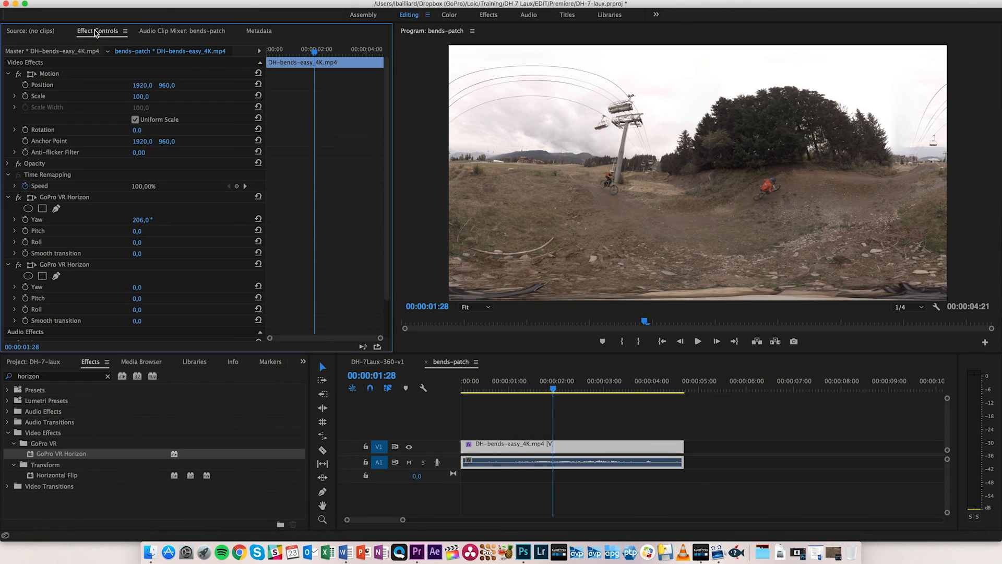
click(137, 298)
text(90)
key(Return)
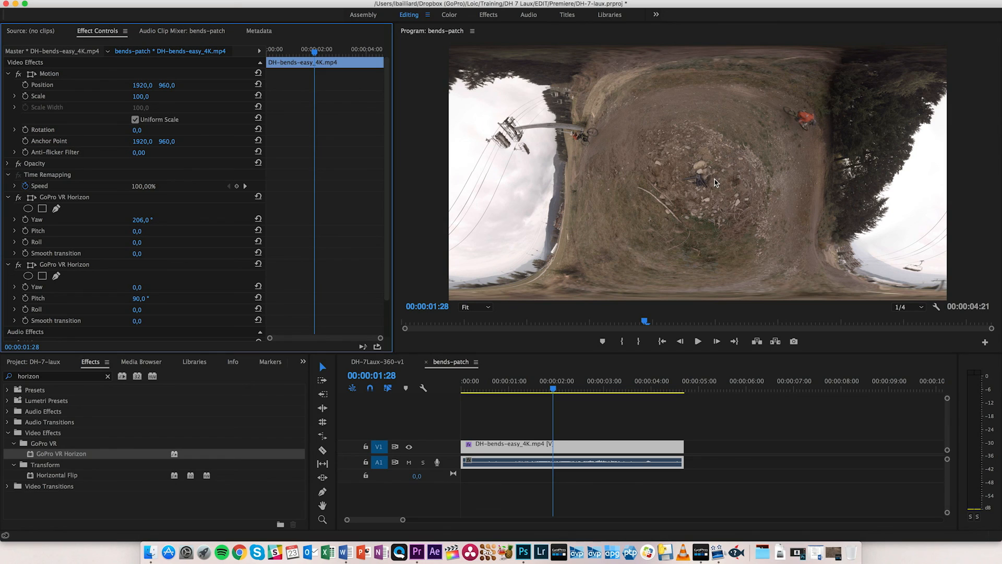
Export the current frame as a JPEG named bends-patch to the Desktop folder, without importing it into the project.
click(795, 342)
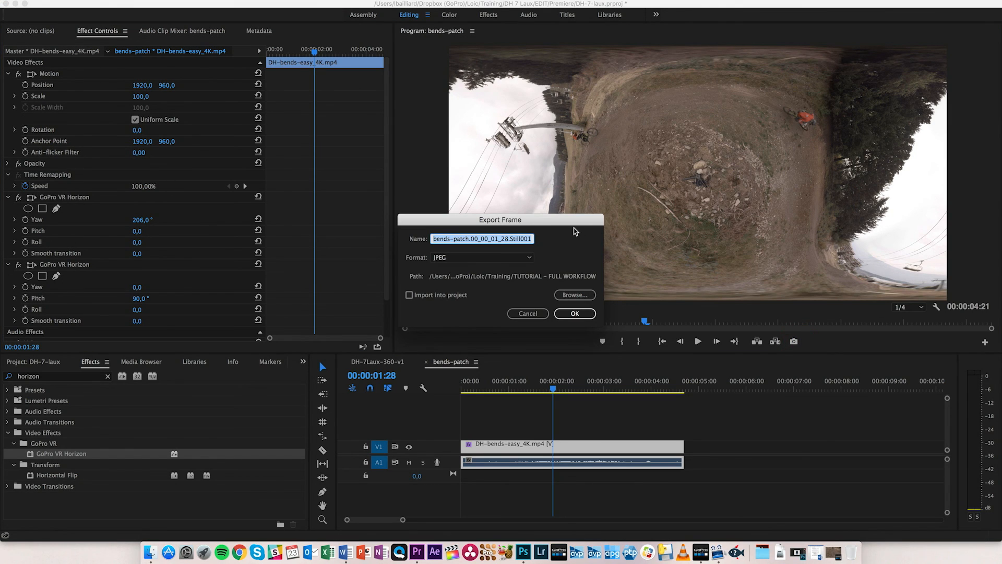
text(bends-patch)
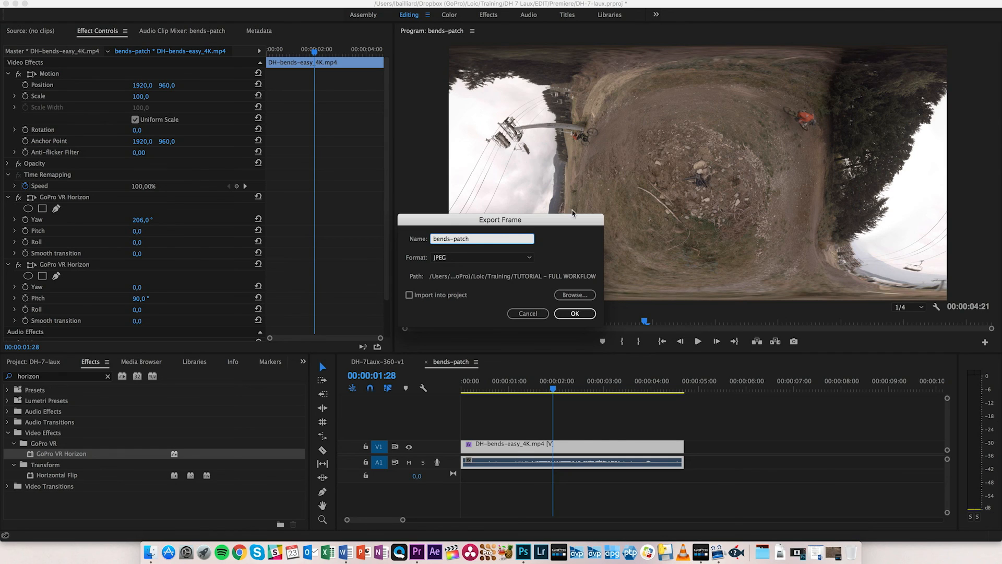
click(574, 295)
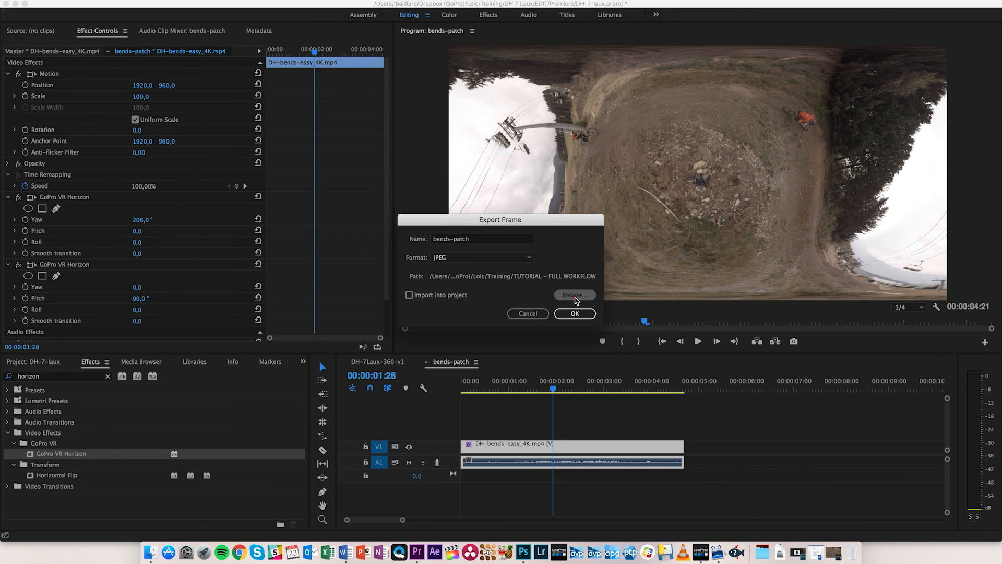
click(466, 345)
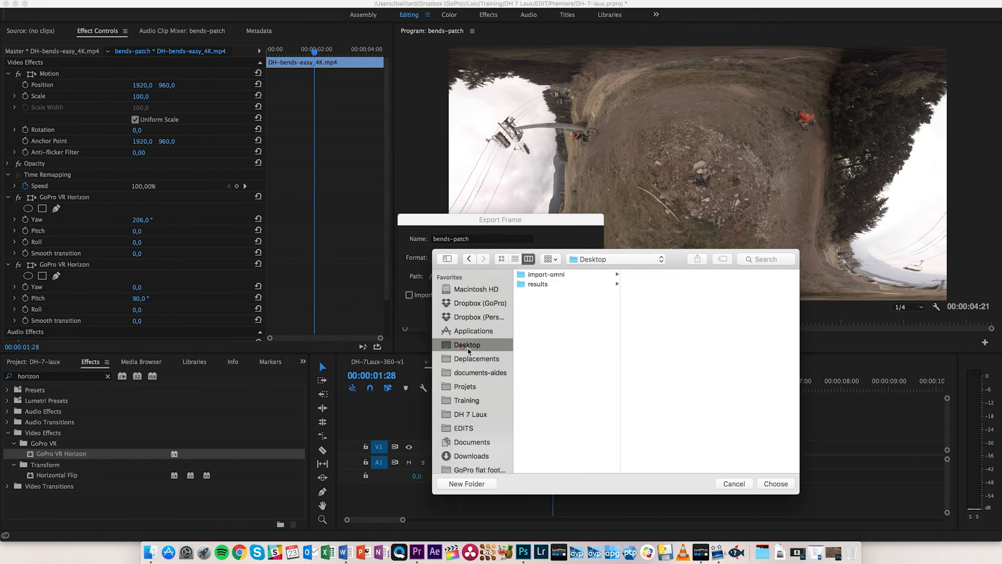
click(776, 483)
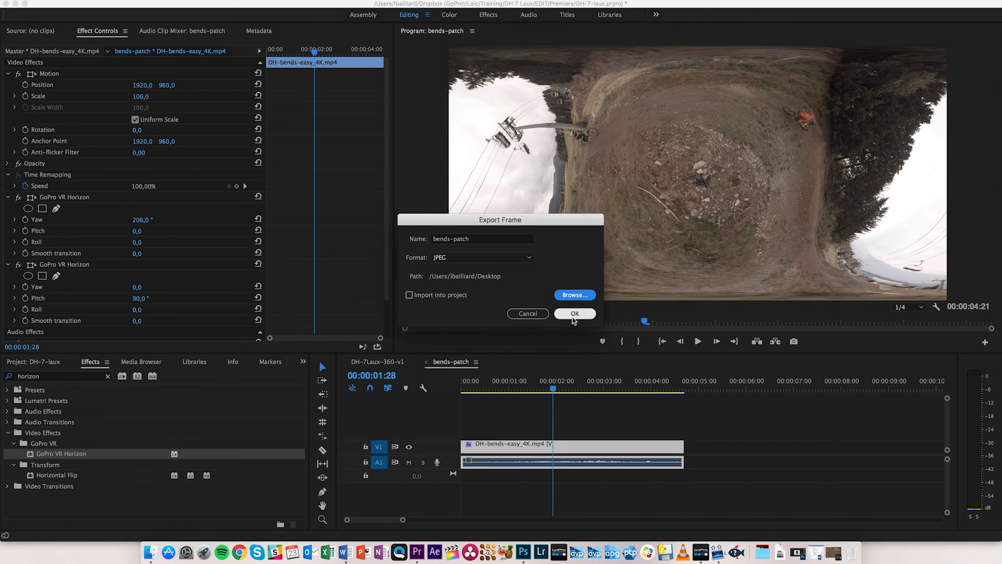
click(575, 314)
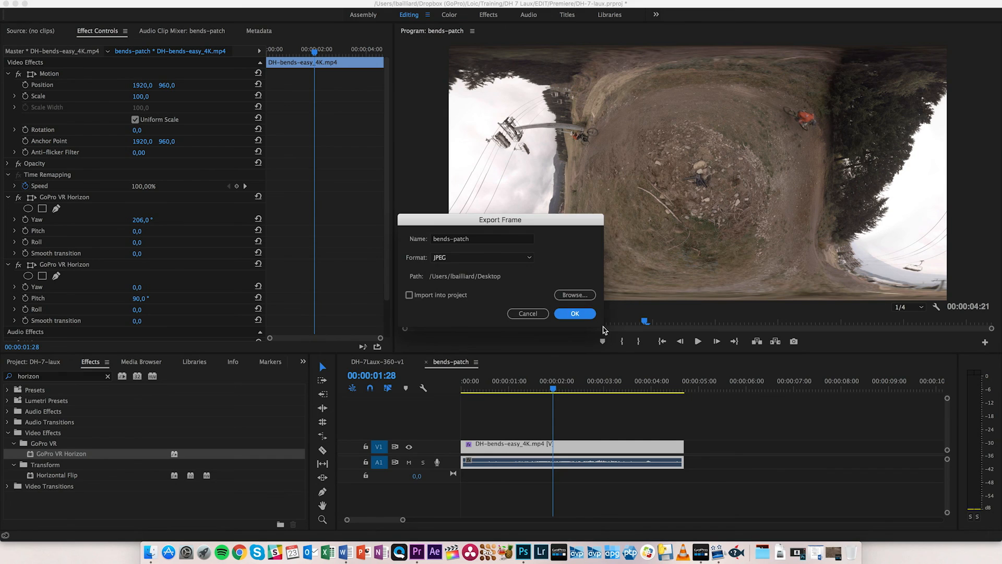
Minimize Premiere Pro and open bends-patch.jpg from the desktop in Photoshop, closing the active crop at full frame.
key(space)
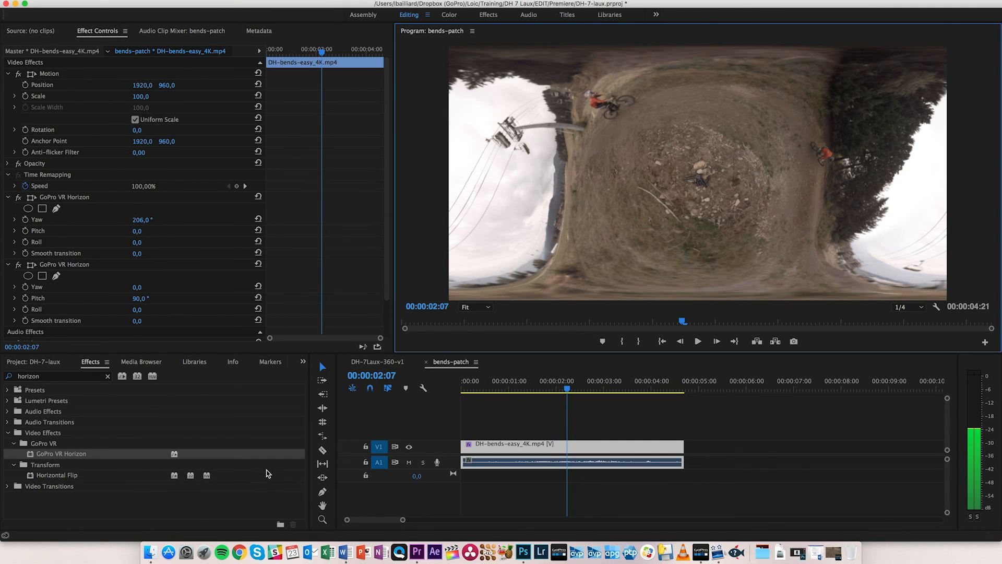
click(14, 4)
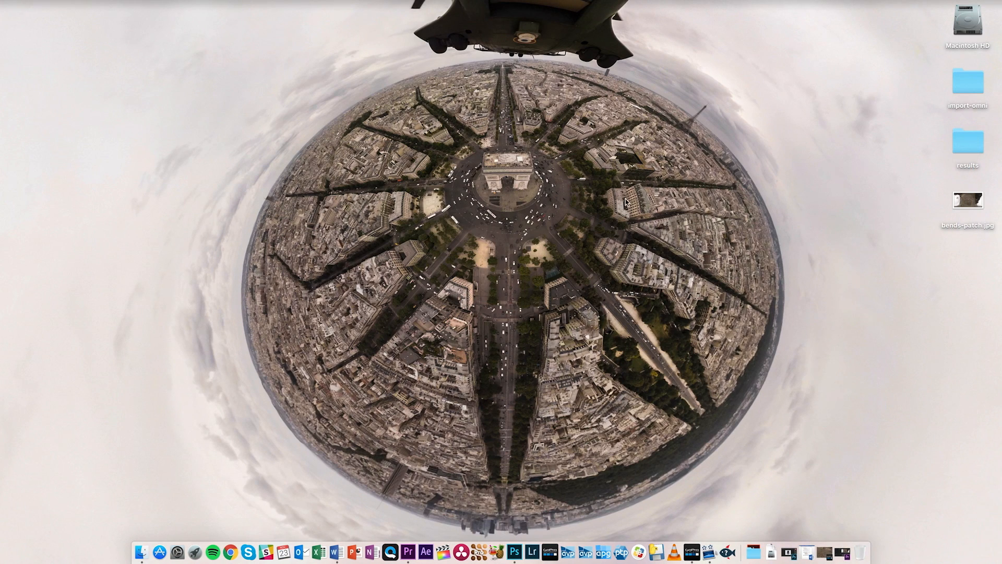
drag(969, 203, 514, 557)
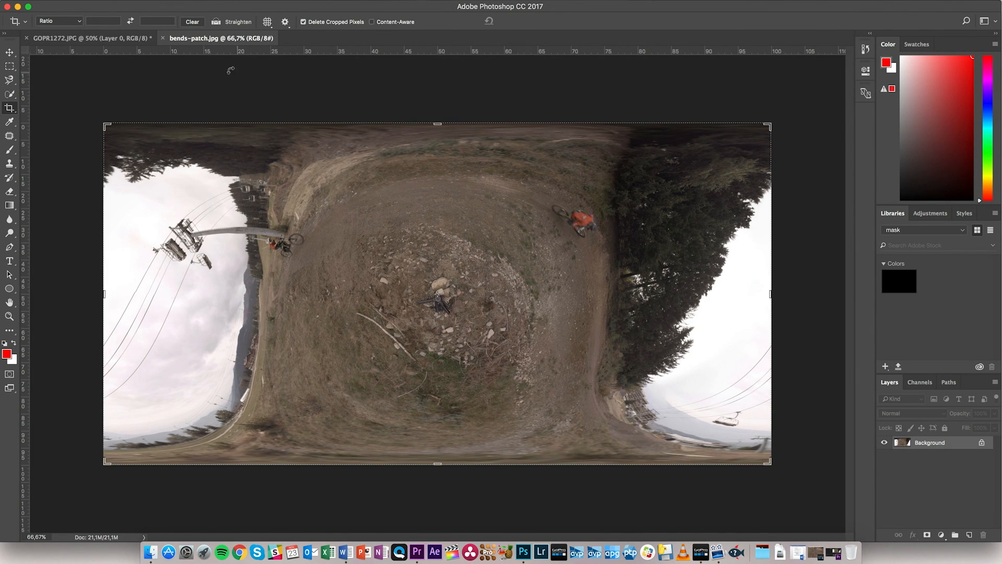
click(233, 79)
key(Return)
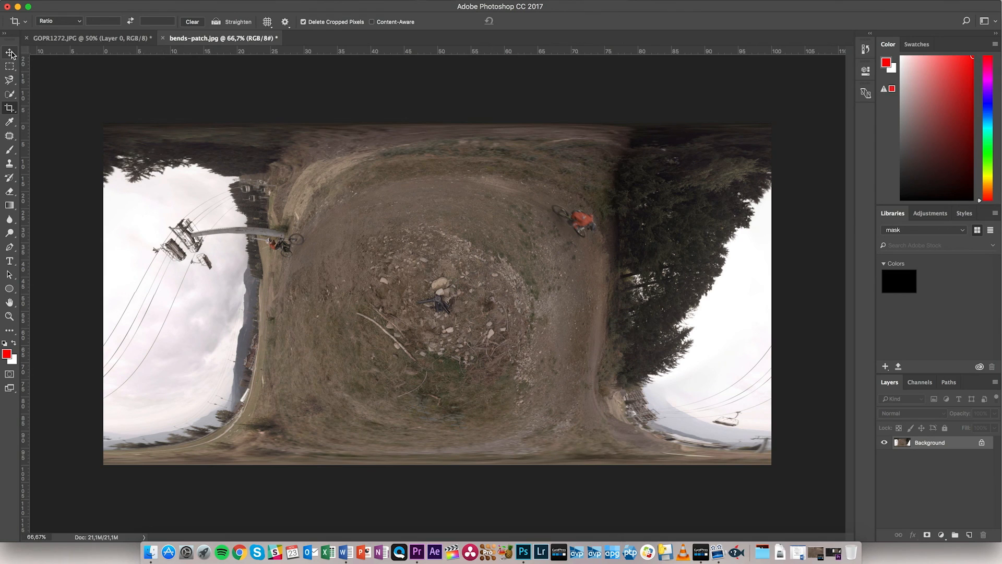
Duplicate the Background layer of bends-patch.jpg and select the copy.
drag(926, 442, 969, 534)
click(954, 492)
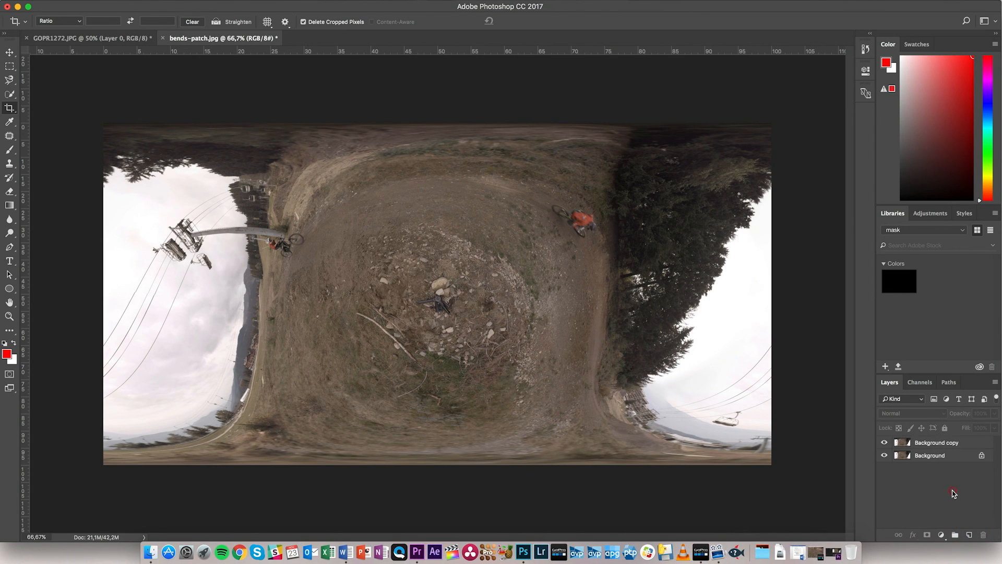
click(943, 444)
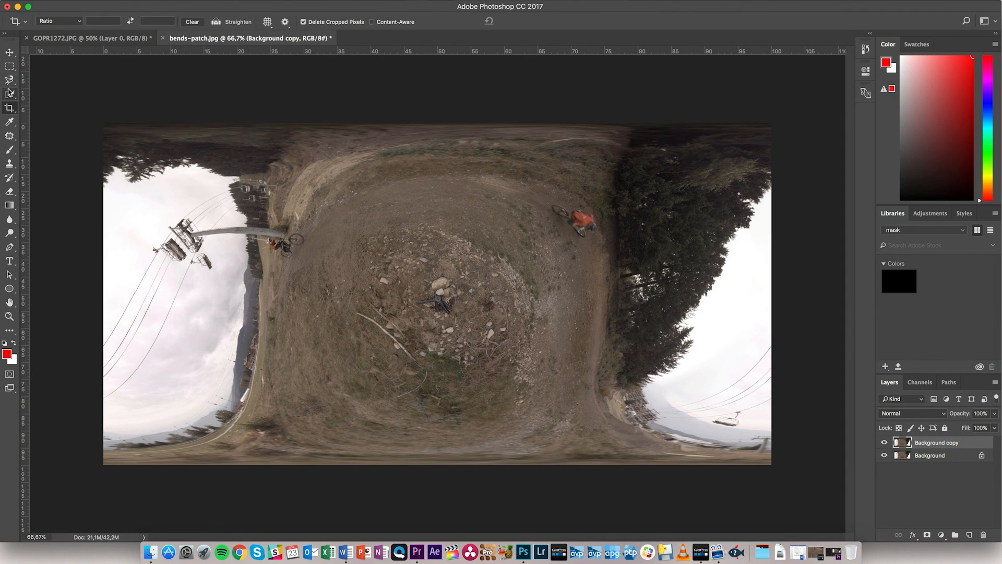
Lasso the tripod amid the stones on the Background copy layer, fill it with Content-Aware at 100% opacity, and deselect.
mouse_move(8, 68)
mouse_down()
mouse_move(21, 82)
mouse_move(50, 82)
mouse_up()
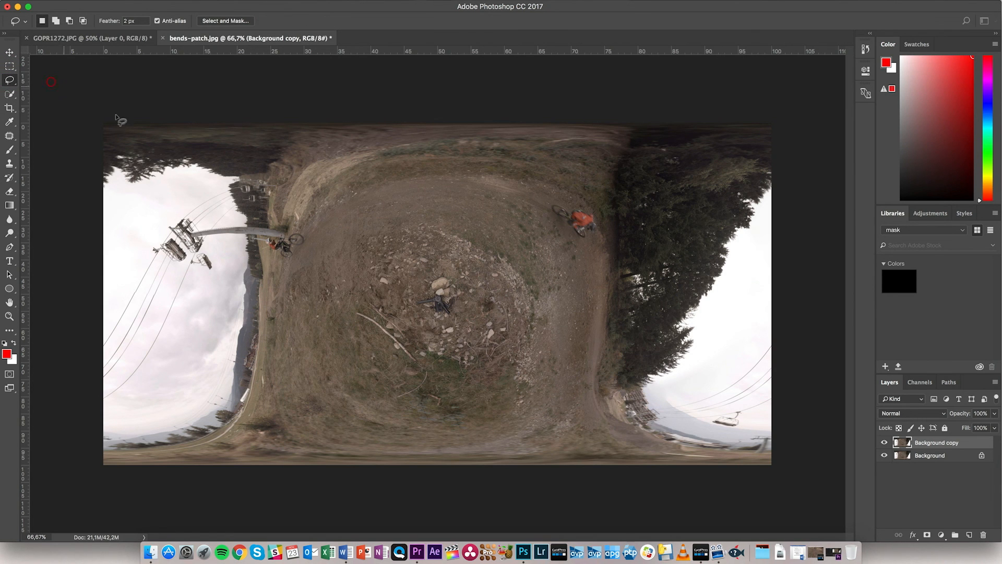
scroll(452, 308, up, 3)
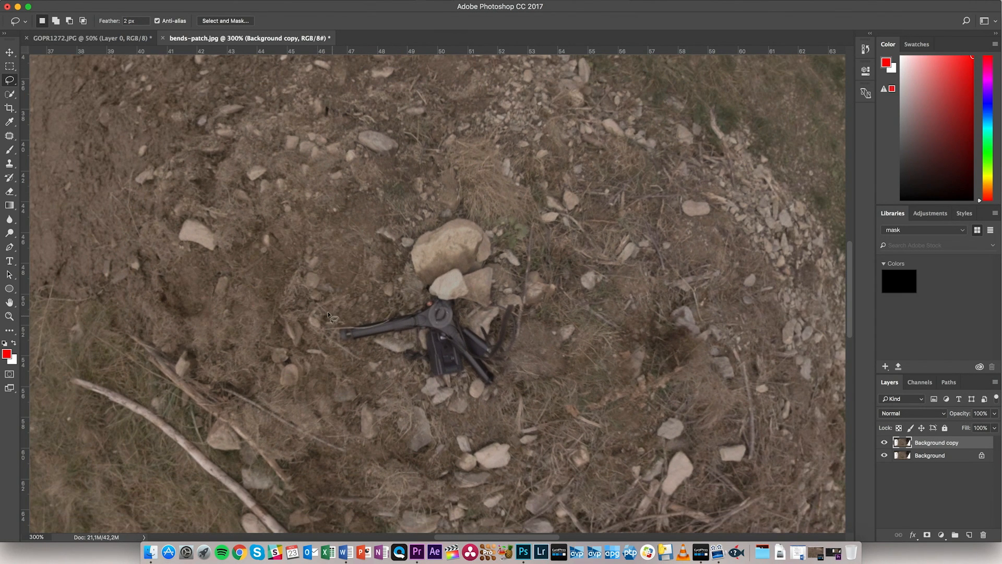
mouse_move(422, 286)
mouse_down()
mouse_move(461, 265)
mouse_move(464, 308)
mouse_up()
key(shift)
key(shift+BackSpace)
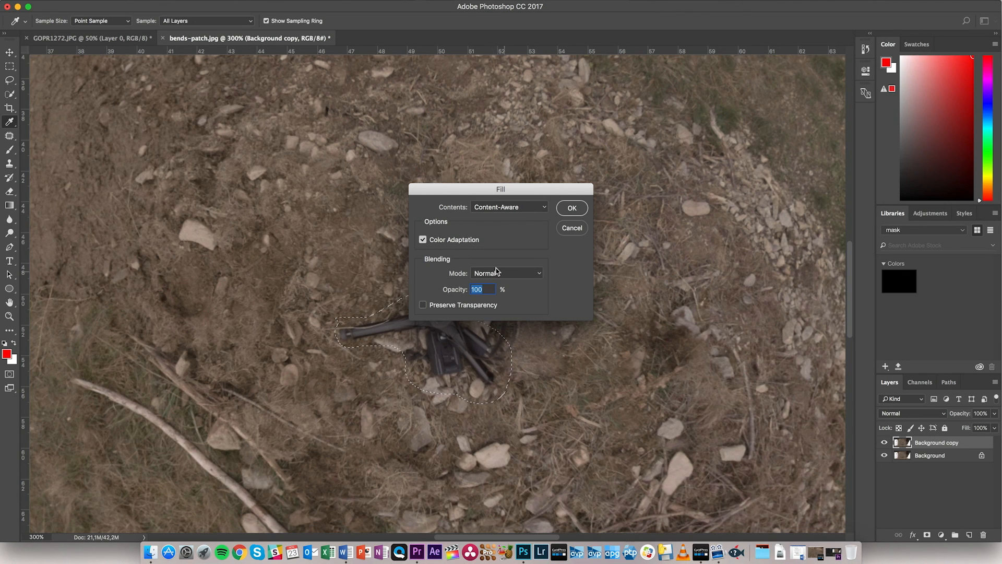
click(572, 209)
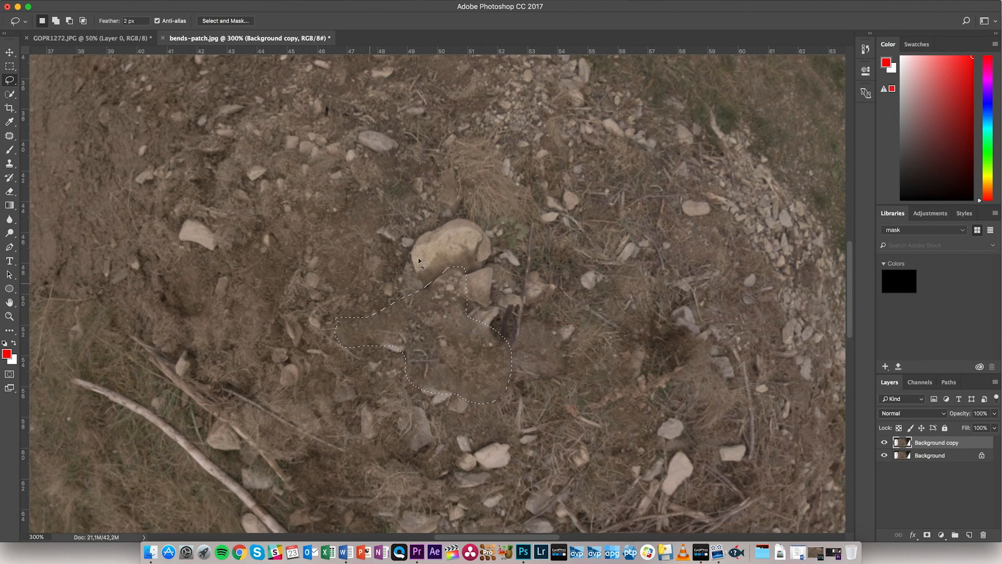
key(ctrl+d)
Add a black mask to the Background copy layer and paint white over the tripod with a size 31 brush.
alt+click(925, 535)
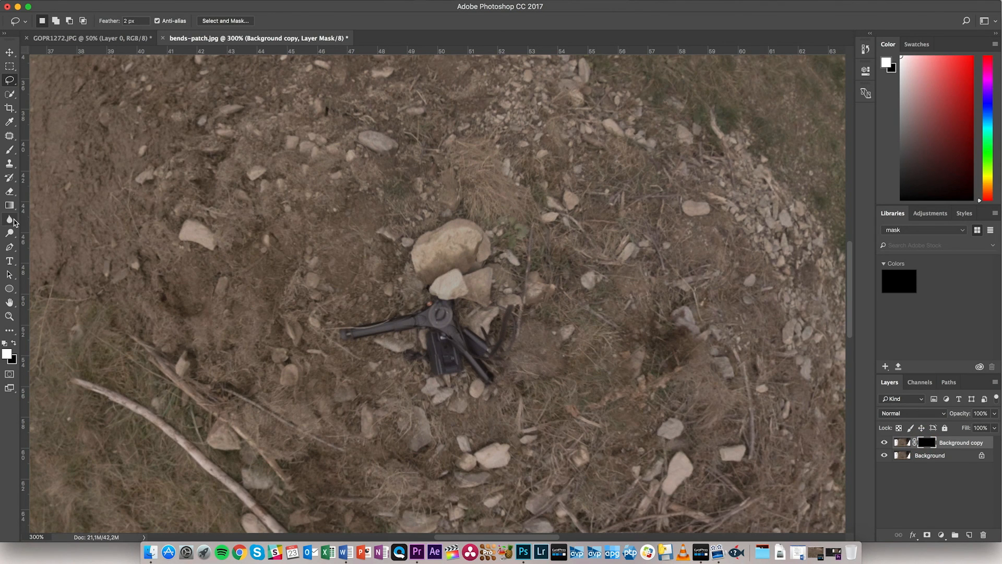
click(9, 150)
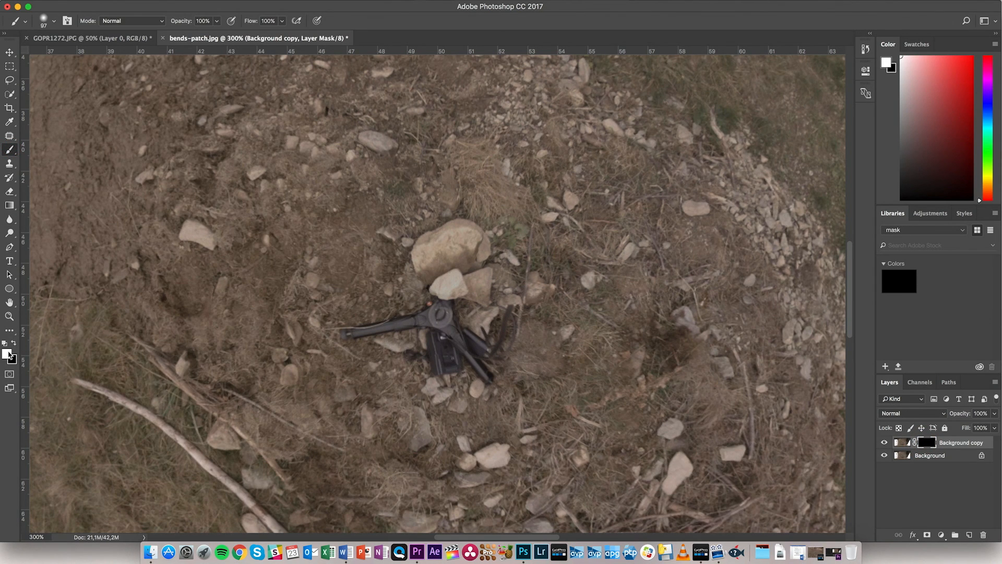
right_click(422, 314)
drag(500, 343, 495, 343)
click(487, 343)
click(441, 310)
mouse_move(442, 313)
mouse_down()
mouse_move(345, 332)
mouse_move(429, 326)
mouse_move(439, 371)
mouse_move(455, 358)
mouse_move(441, 337)
mouse_move(459, 334)
mouse_move(482, 377)
mouse_move(486, 360)
mouse_move(465, 329)
mouse_move(490, 350)
mouse_move(450, 323)
mouse_move(455, 308)
mouse_move(412, 365)
mouse_move(409, 350)
mouse_move(450, 344)
mouse_up()
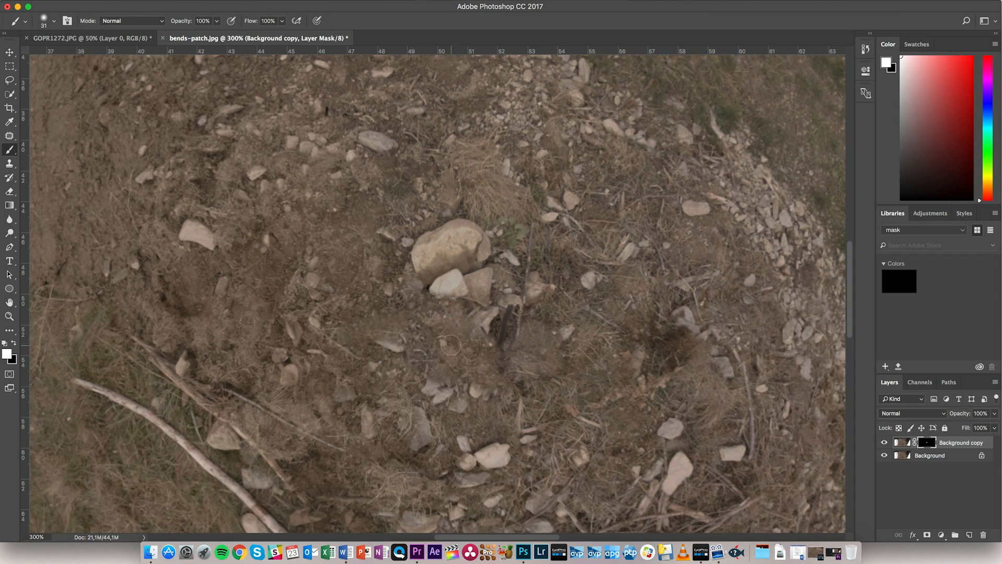
Hide the Background layer so that only the masked patch shows on transparency.
click(883, 455)
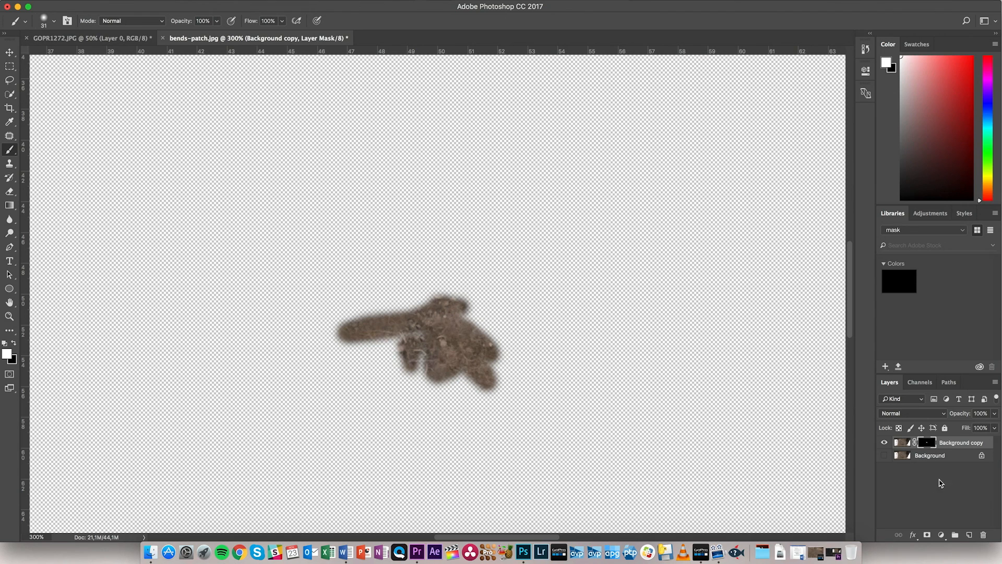
key(super+1)
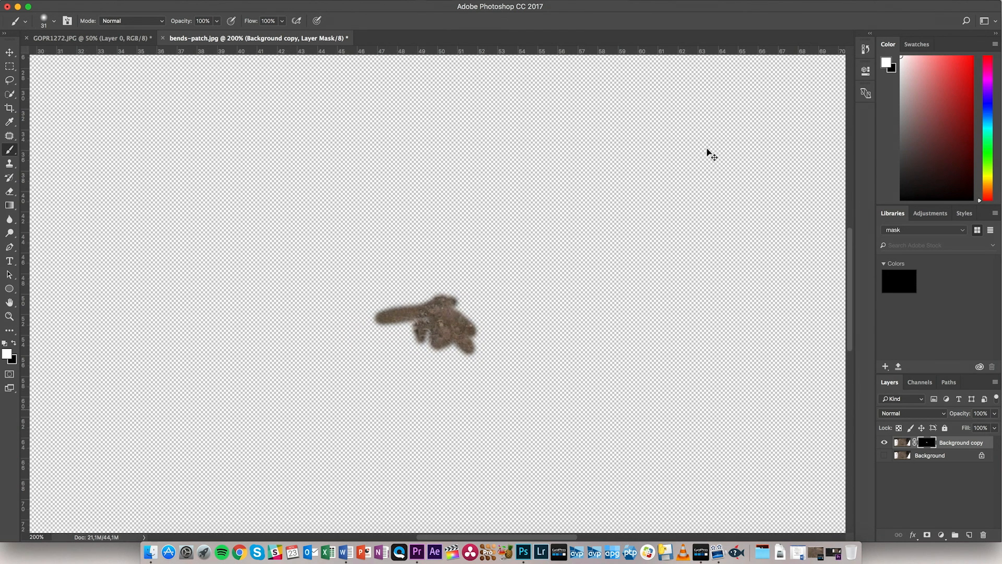
key(super+minus)
key(super+minus)
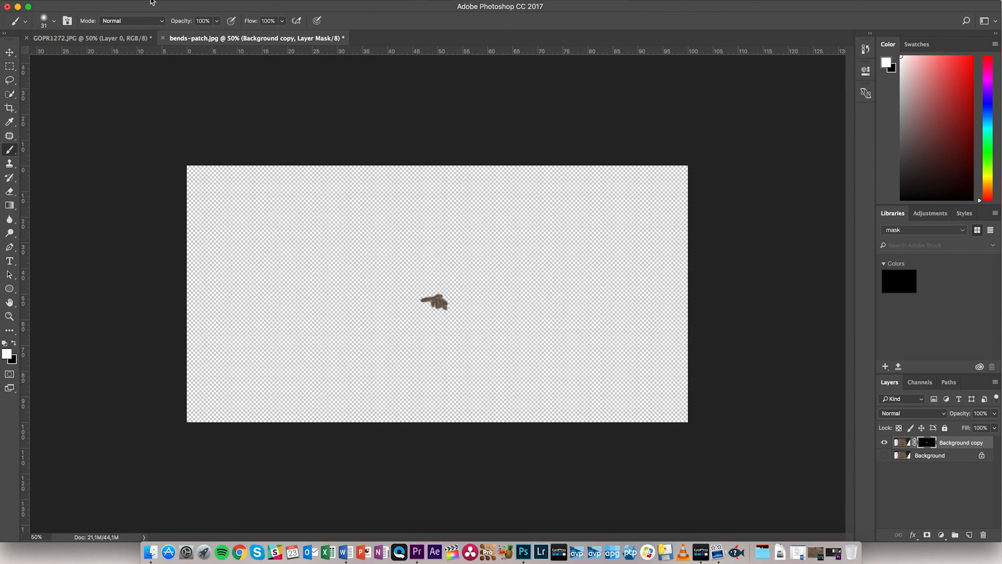
Save the document as bends-patch.psd with layers in a new folder named PATCH inside DH 7 Laux, EDIT, LIFEWORKS.
click(96, 0)
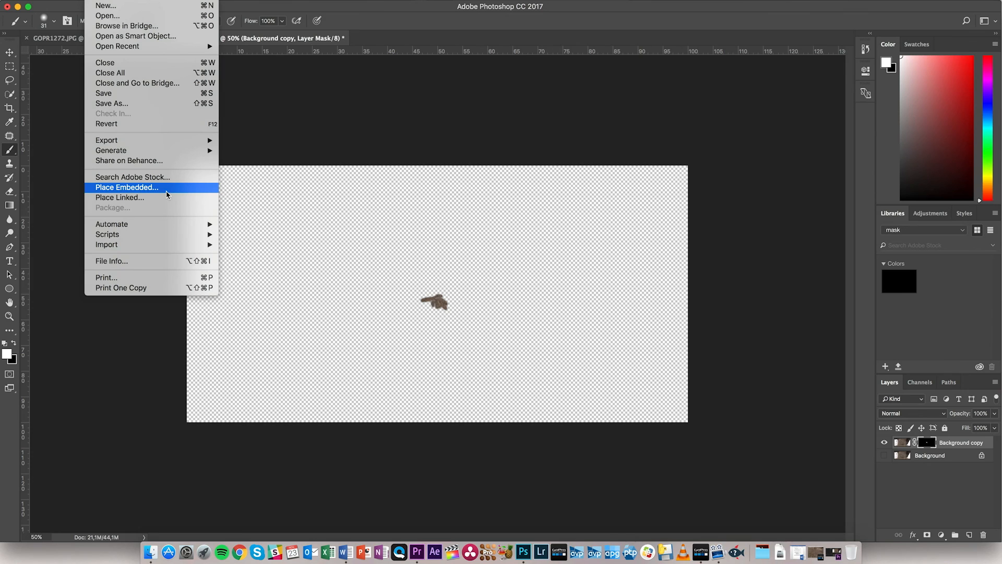
click(150, 94)
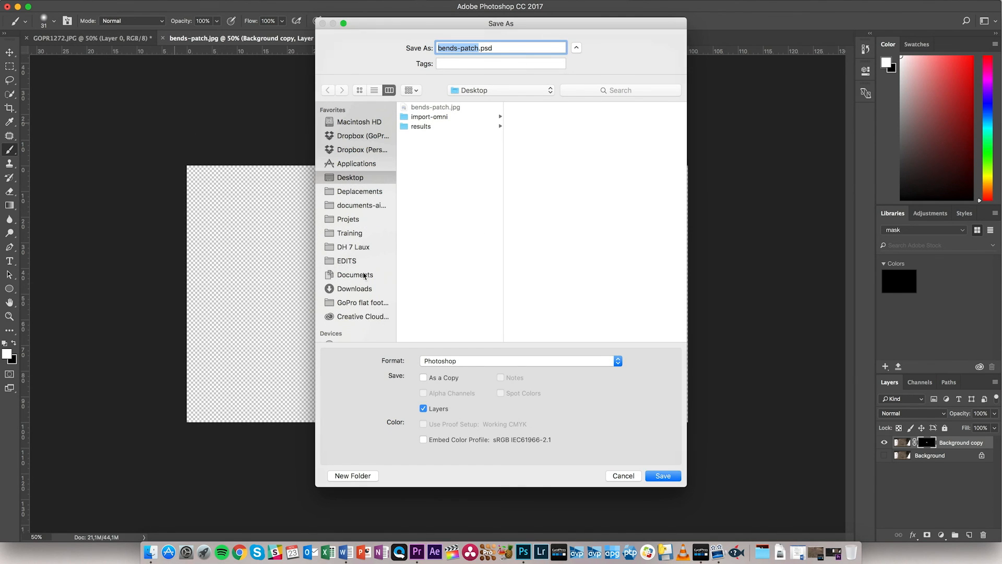
click(362, 249)
click(423, 214)
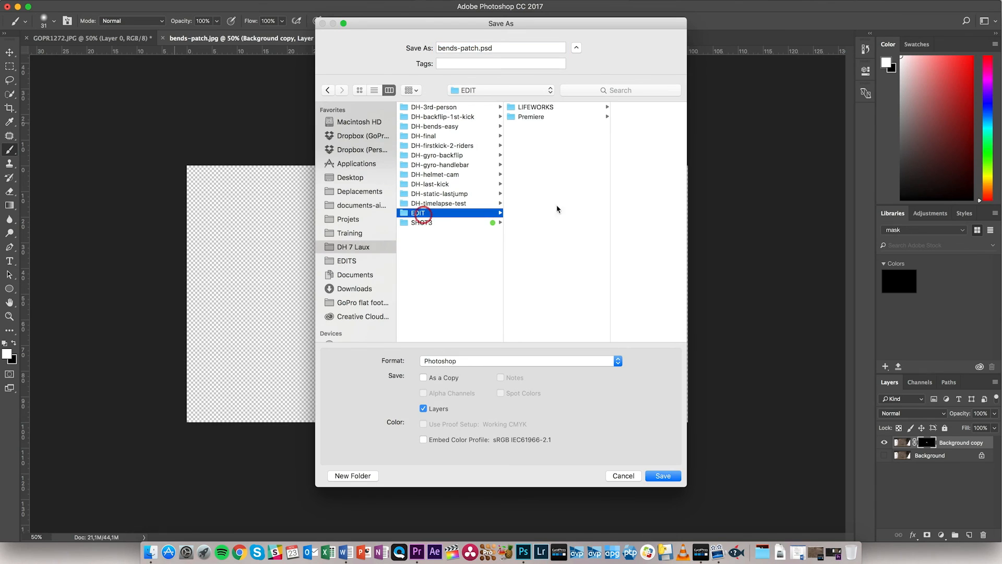
click(536, 108)
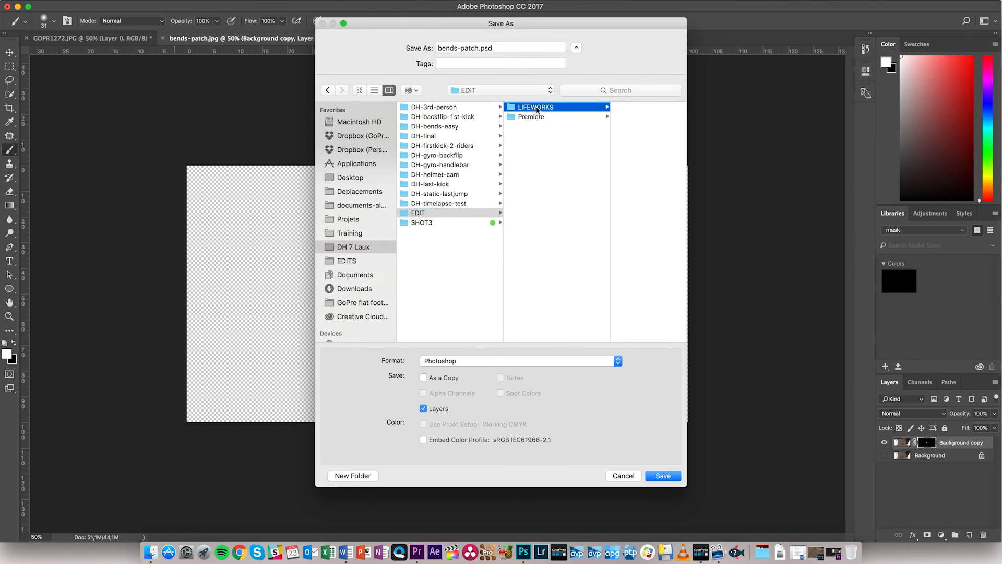
click(362, 476)
text(PATCH)
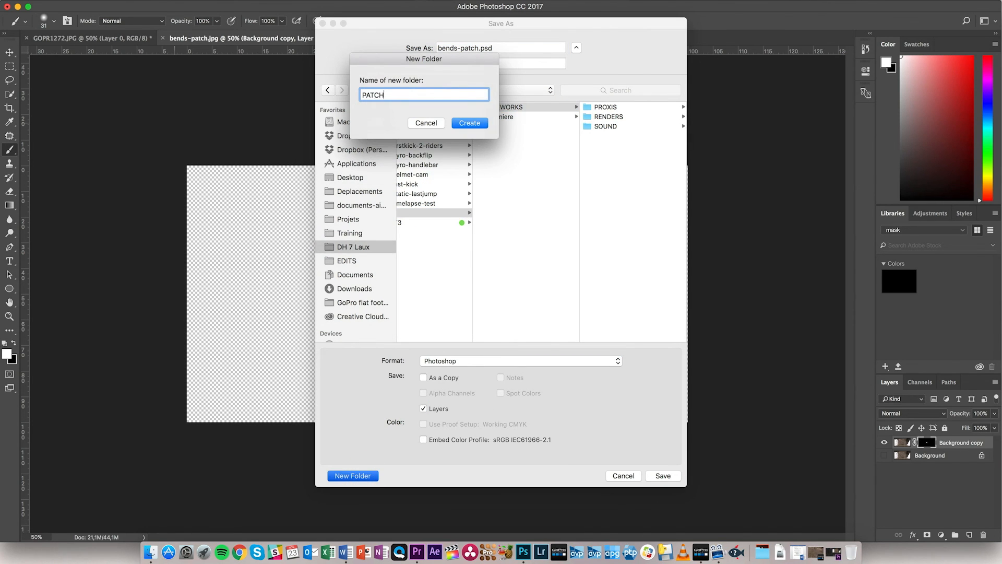
key(Return)
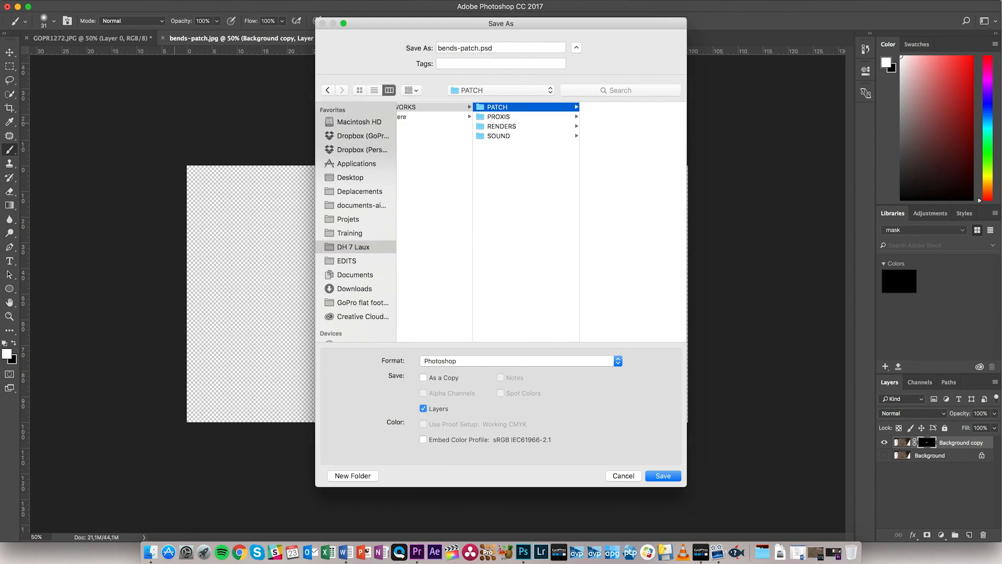
click(659, 476)
click(502, 175)
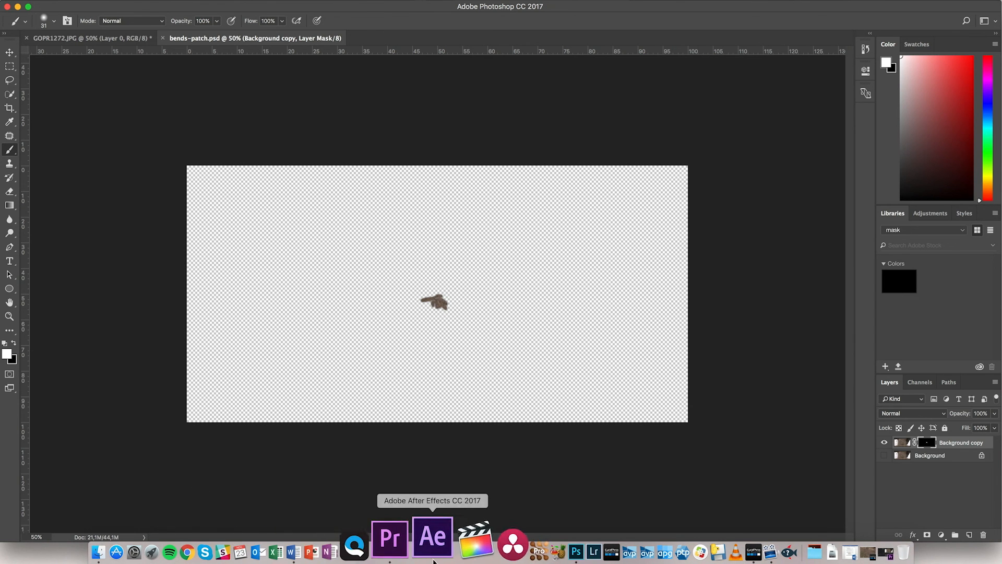
Switch to Premiere Pro, collapse the Sequence and Nests bins, and create a new bin named PATCH in the project.
click(417, 552)
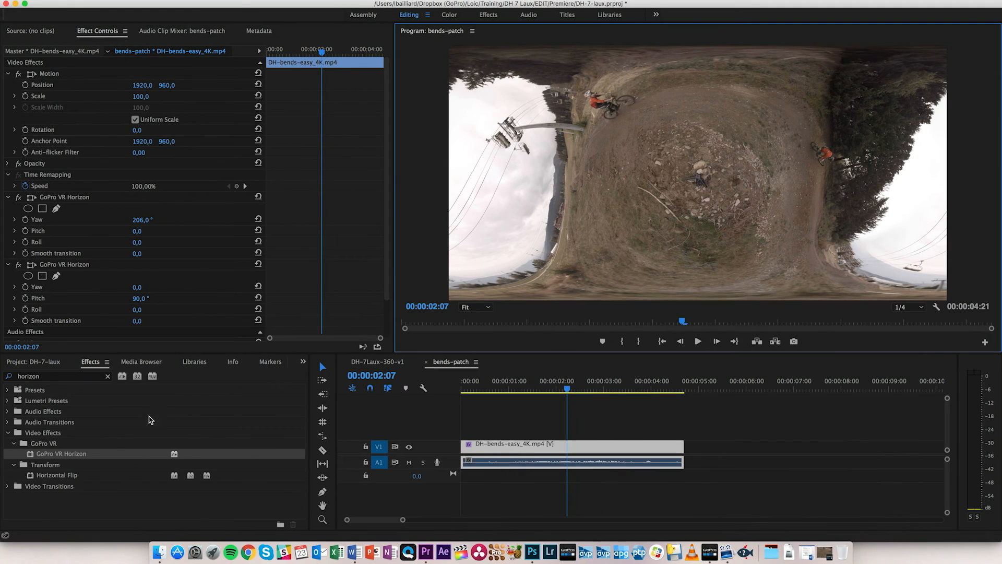
click(31, 362)
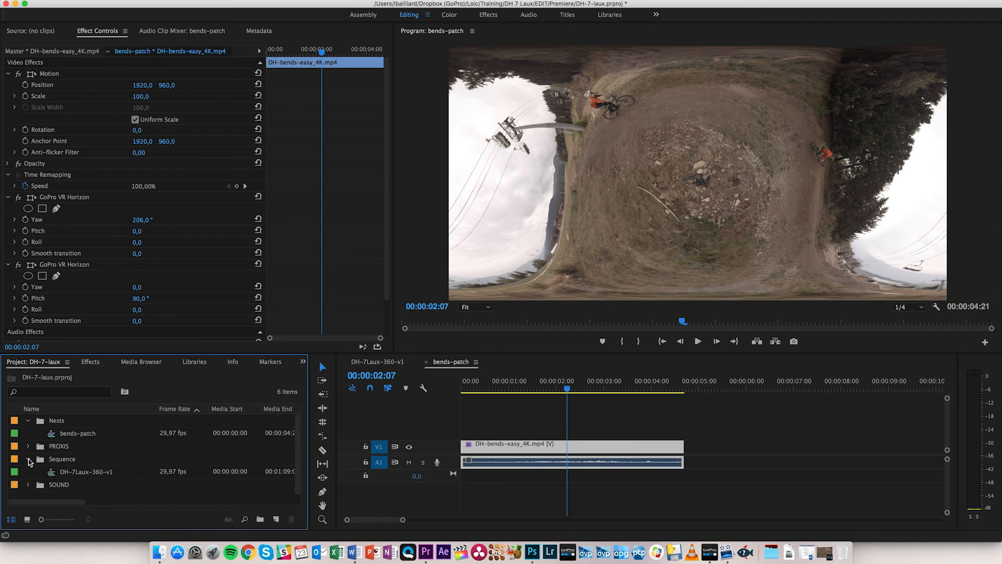
click(28, 459)
click(28, 420)
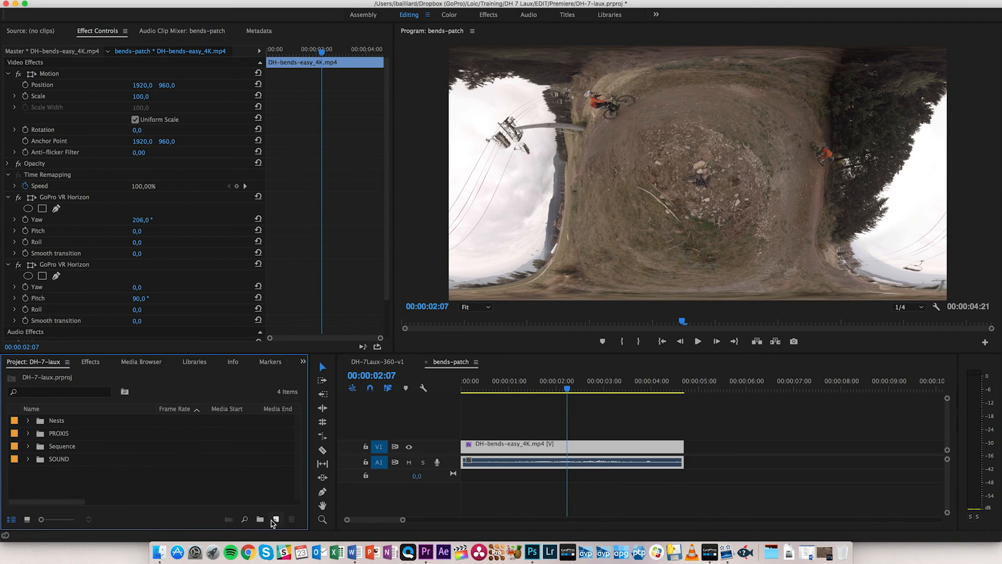
click(260, 519)
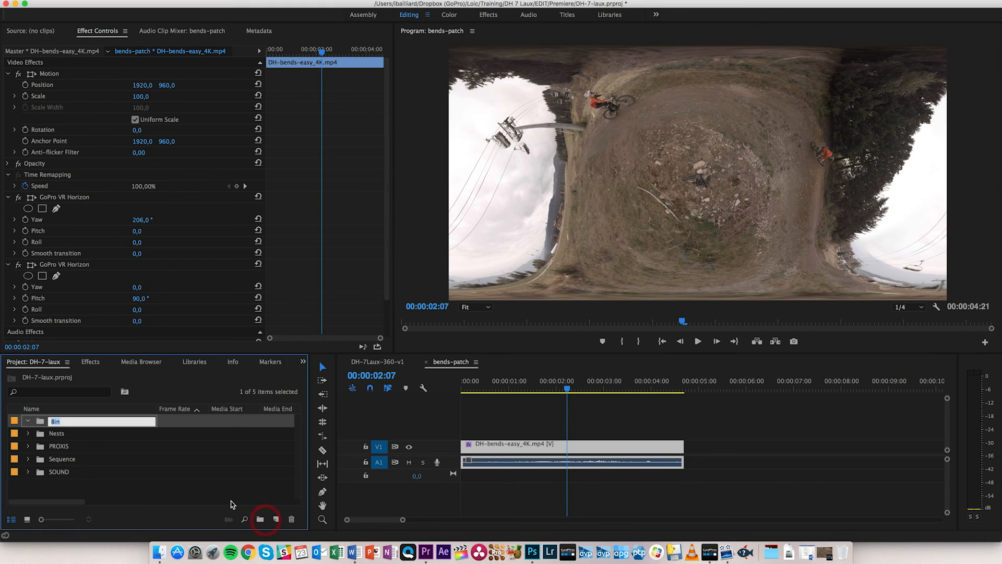
text(PATCH)
key(Return)
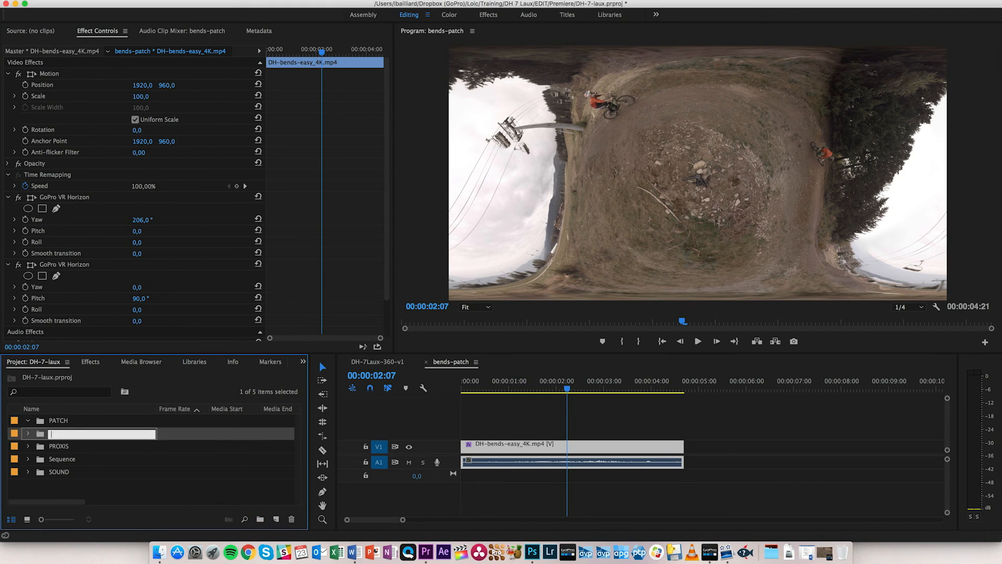
click(59, 488)
click(62, 422)
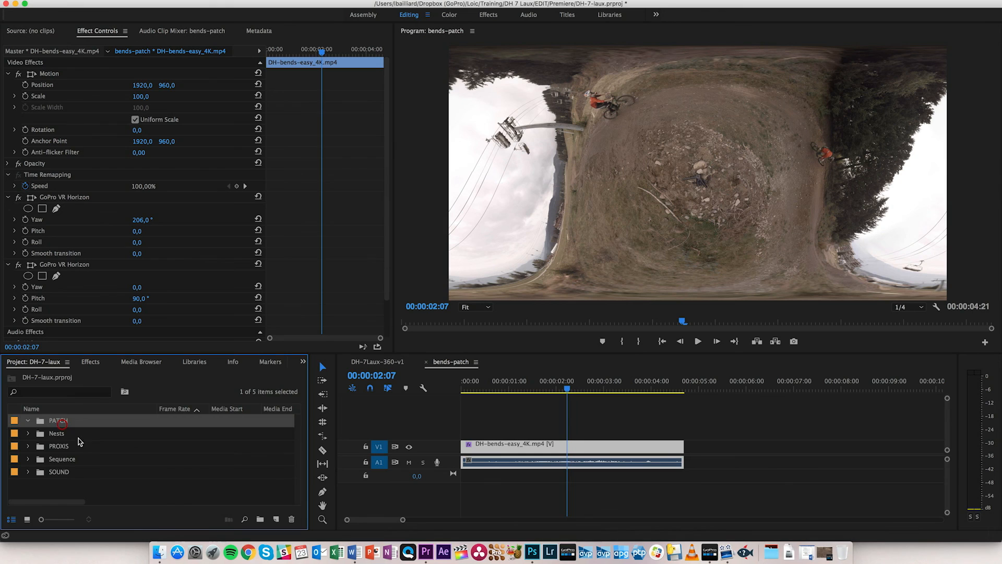
Import bends-patch.psd from the PATCH folder in Finder into the PATCH bin as Individual Layers, with only Background copy included.
click(159, 551)
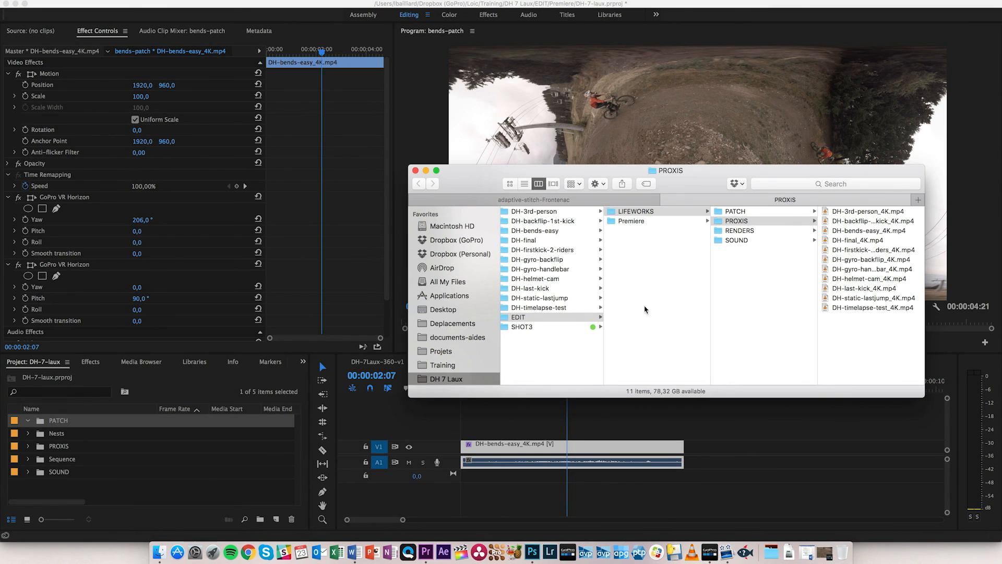
scroll(742, 241, right, 1)
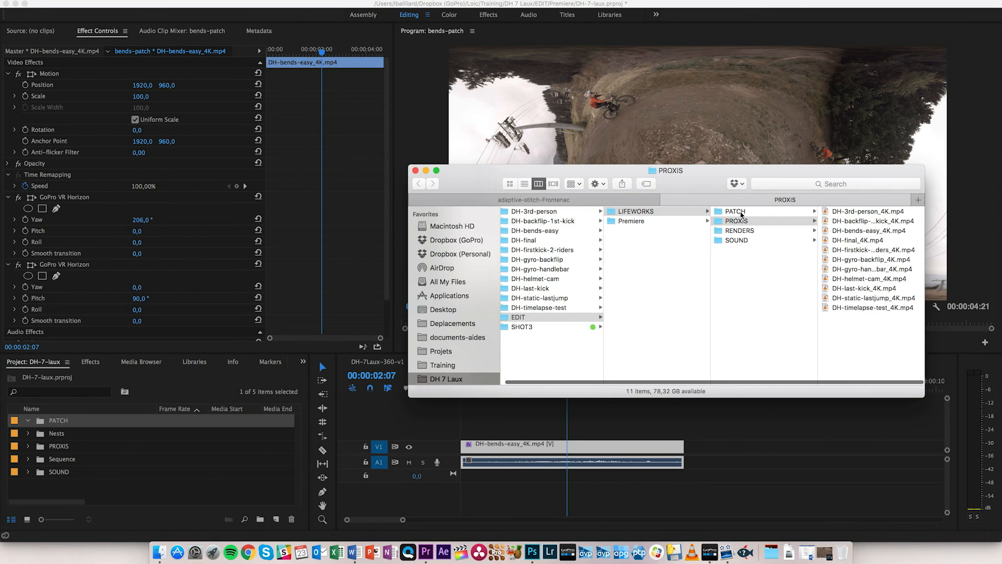
click(734, 211)
drag(864, 212, 62, 486)
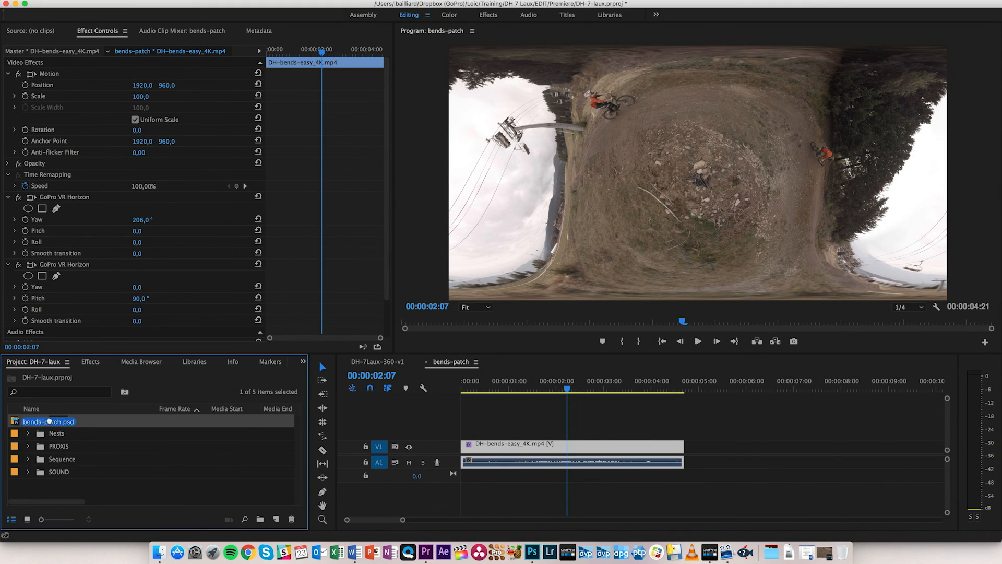
click(444, 236)
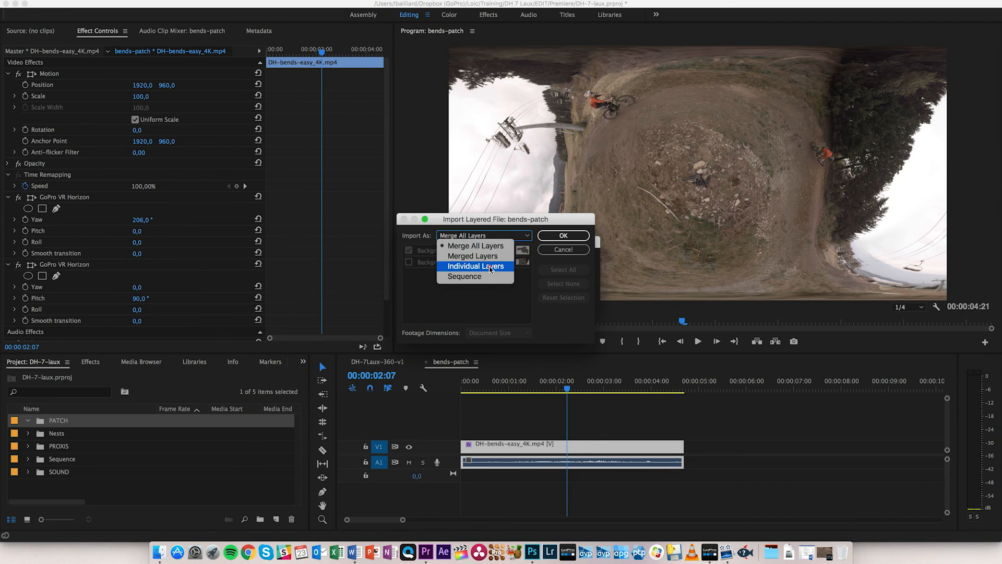
click(490, 267)
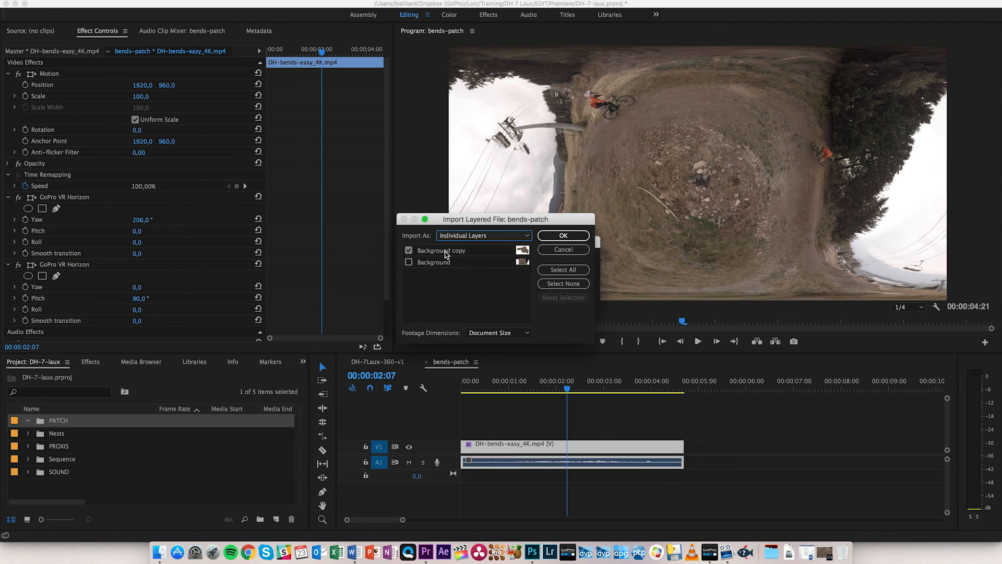
click(564, 236)
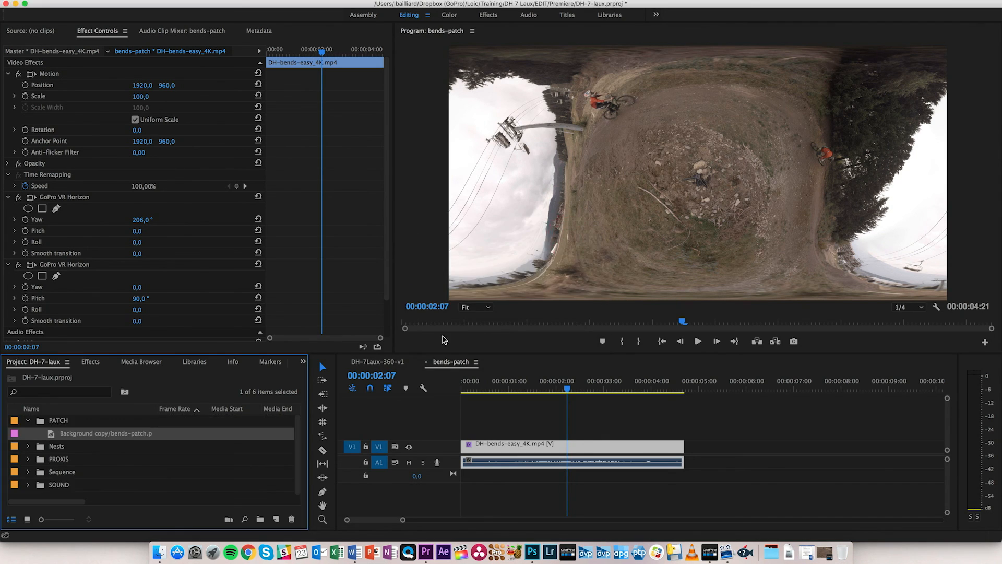
Place the Background copy patch on V2 from the start of the bends-patch sequence and trim it to the video clip's end.
click(49, 440)
drag(49, 439, 463, 401)
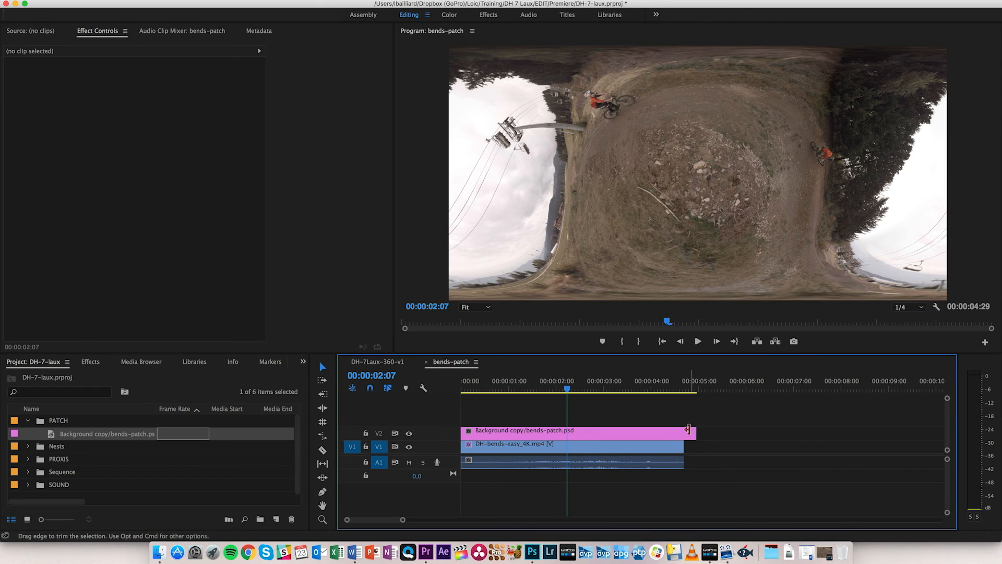
drag(695, 431, 684, 431)
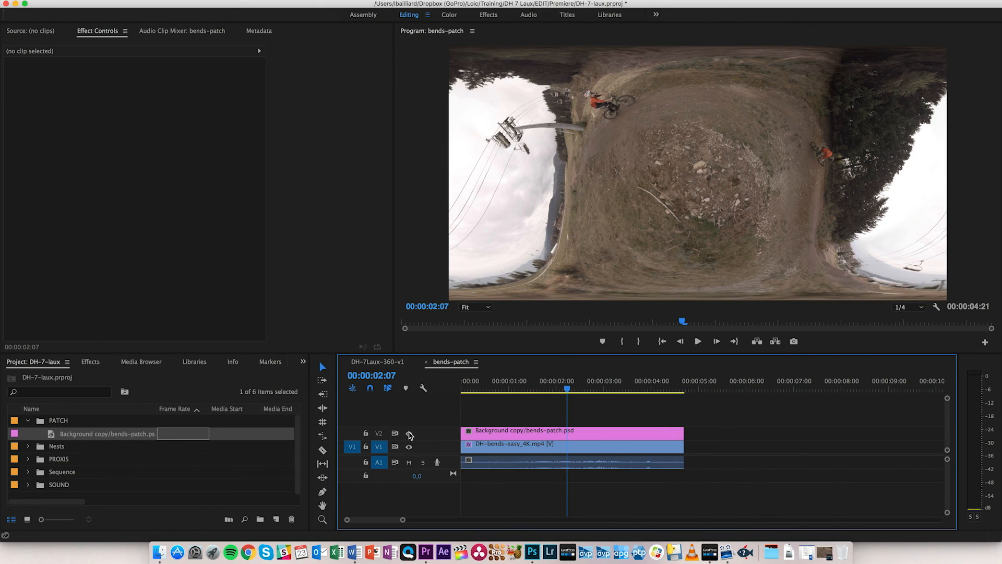
Toggle the visibility of track V2 repeatedly to compare the image with and without the patch.
click(409, 434)
click(409, 434)
click(409, 434)
click(409, 433)
click(409, 434)
click(409, 434)
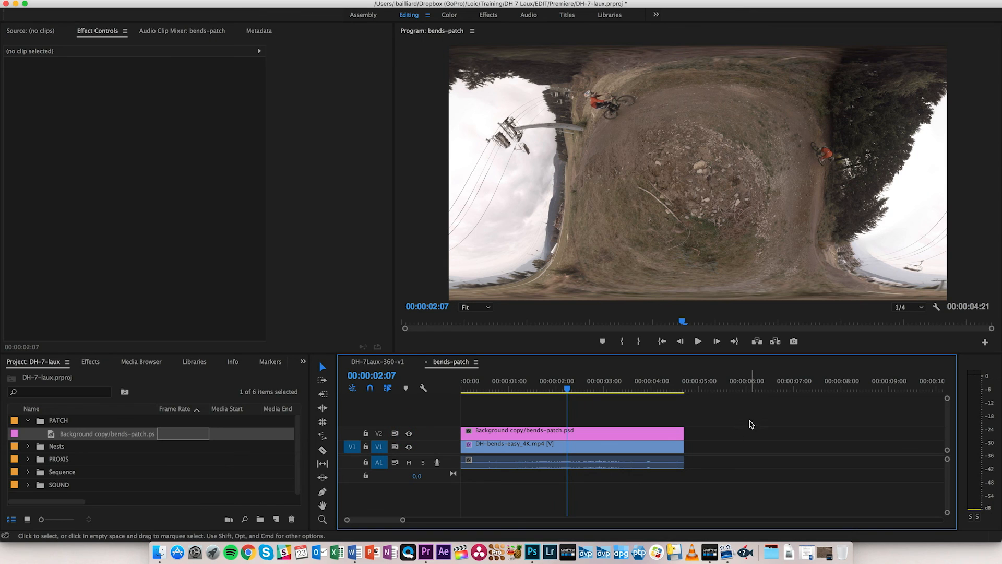
Apply the GoPro VR Horizon effect to the bends-patch nest in the DH-7Laux-360-v1 sequence.
click(383, 362)
click(695, 422)
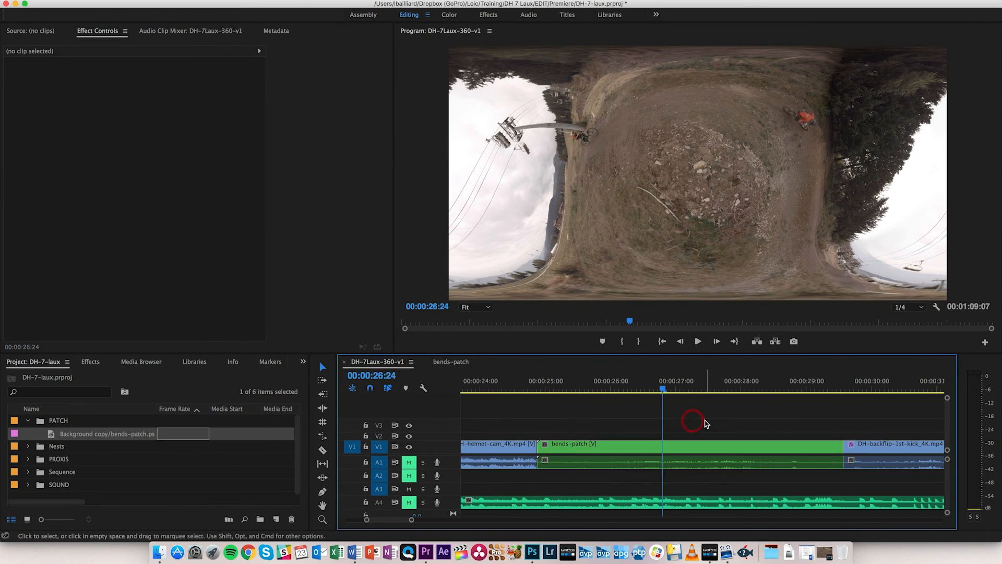
click(659, 449)
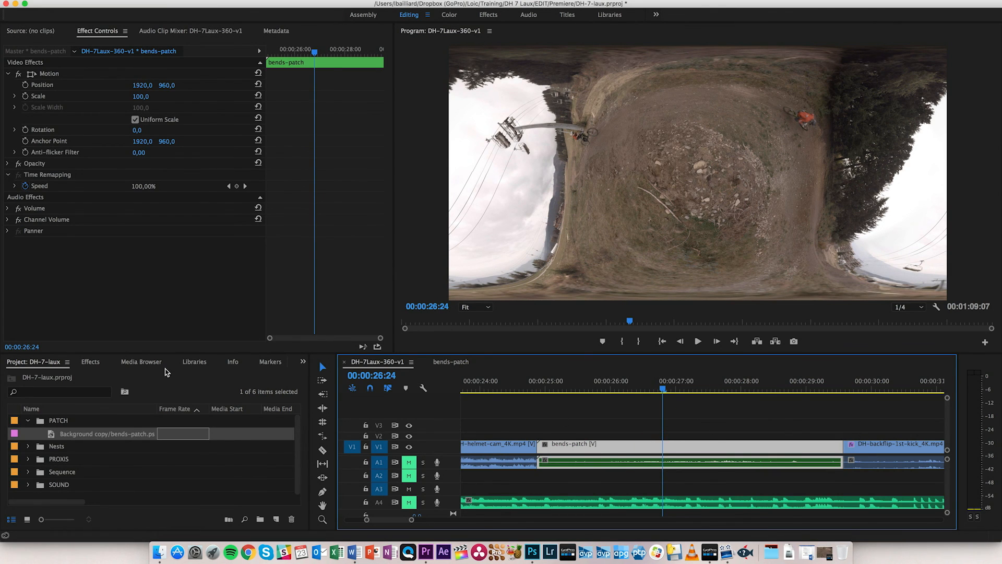
click(29, 421)
click(90, 361)
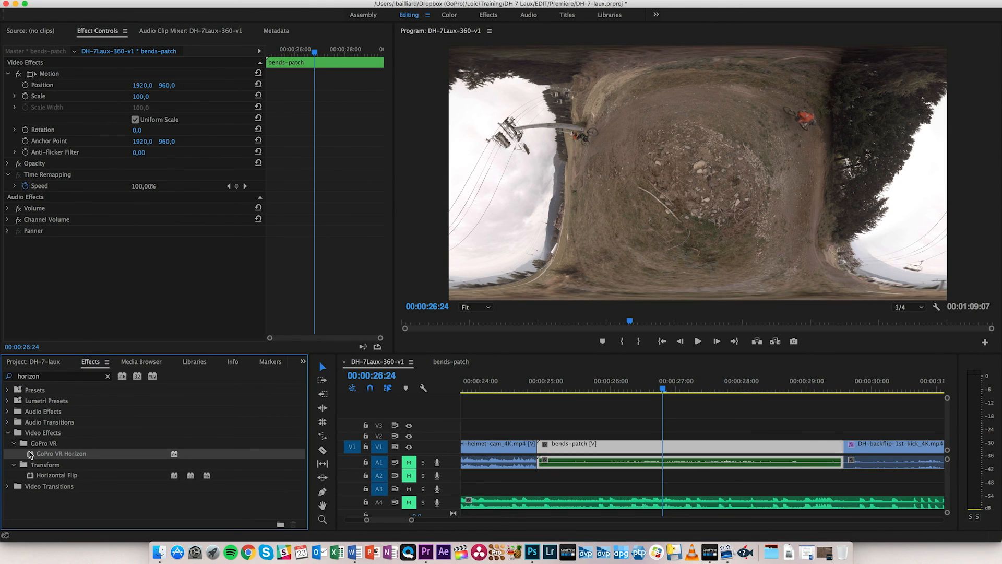
drag(211, 435, 610, 450)
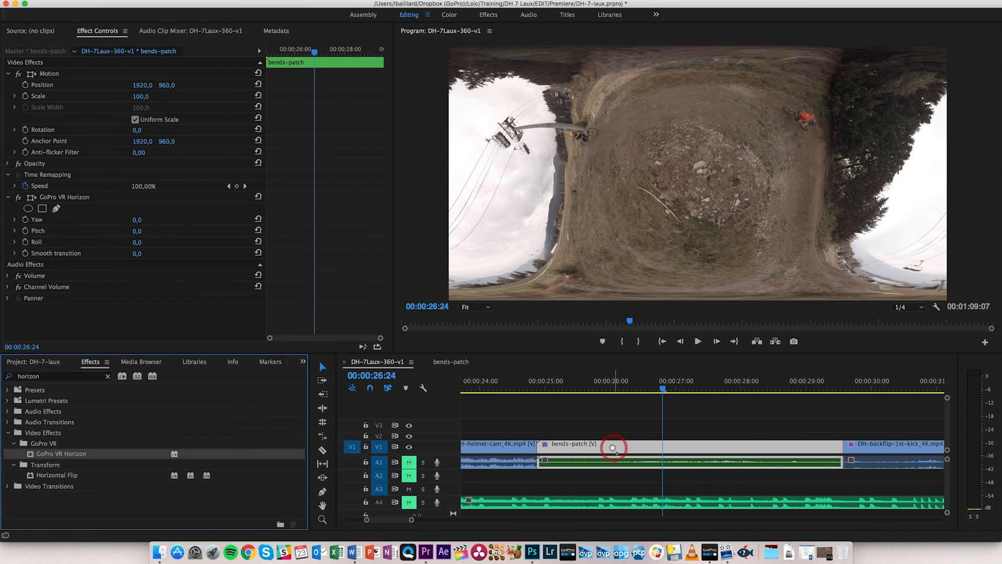
Check the Horizon settings of the DH-bends-easy_4K.mp4 clip inside bends-patch, and preview the nest from the main sequence in GoPro VR Player.
click(449, 364)
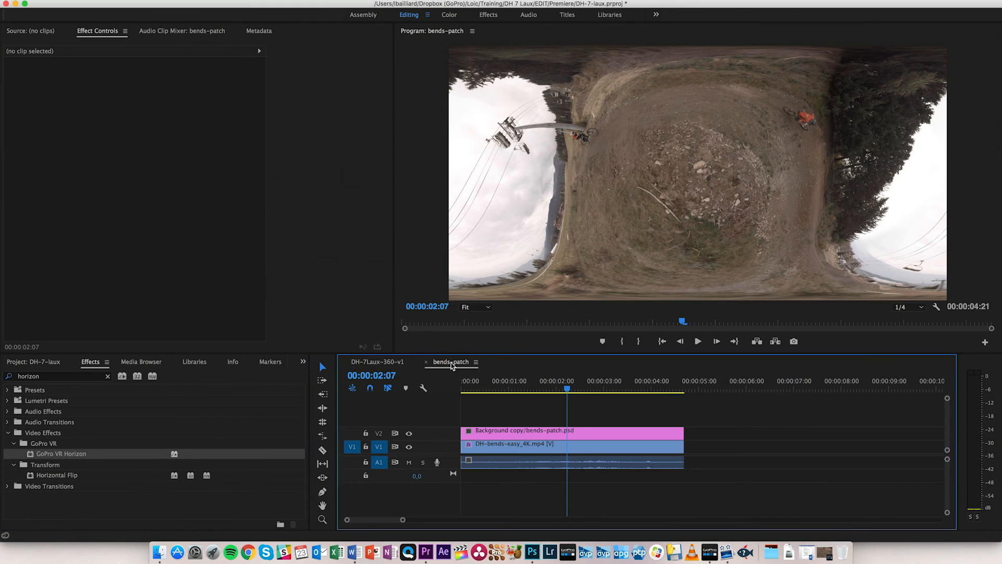
click(529, 456)
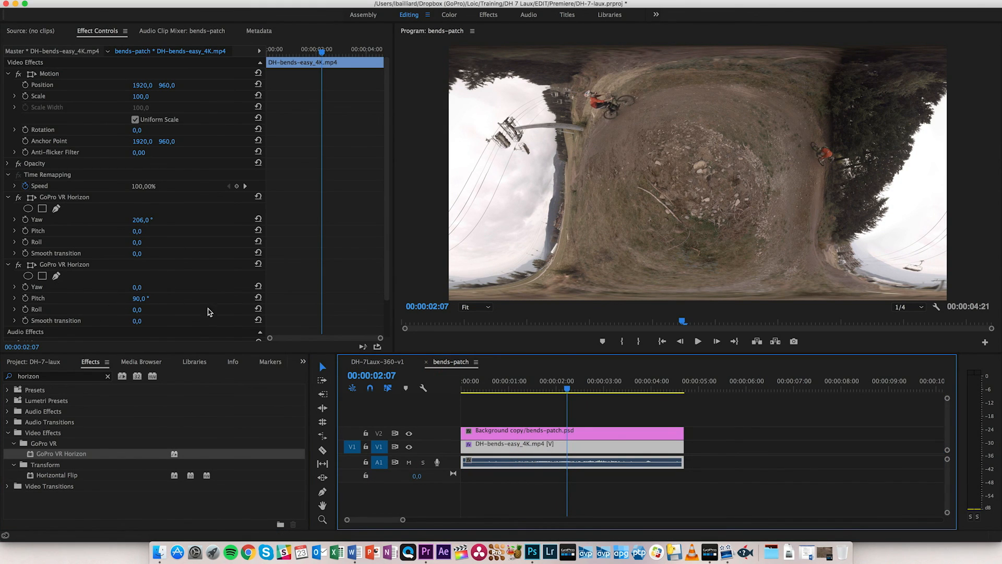
click(376, 362)
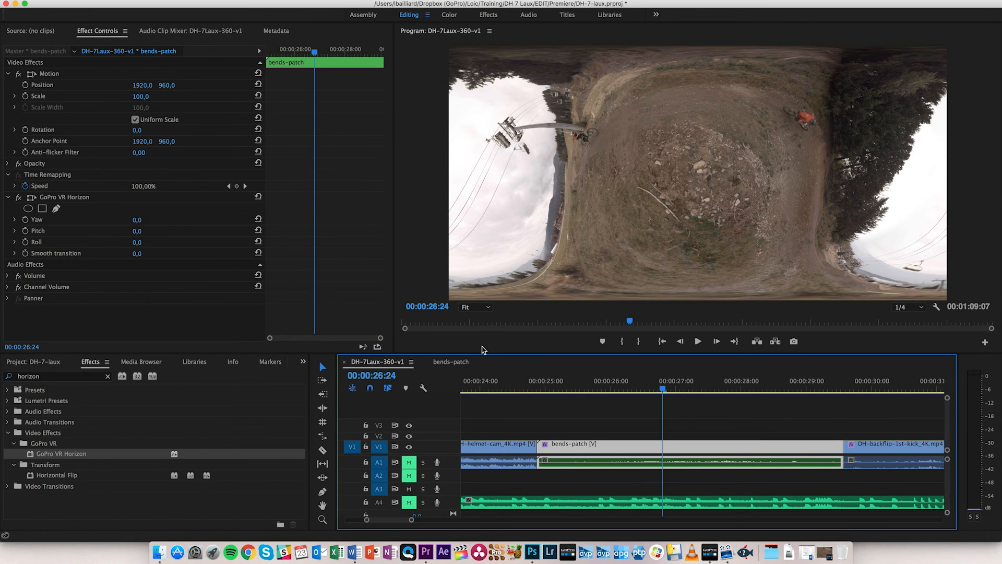
click(714, 548)
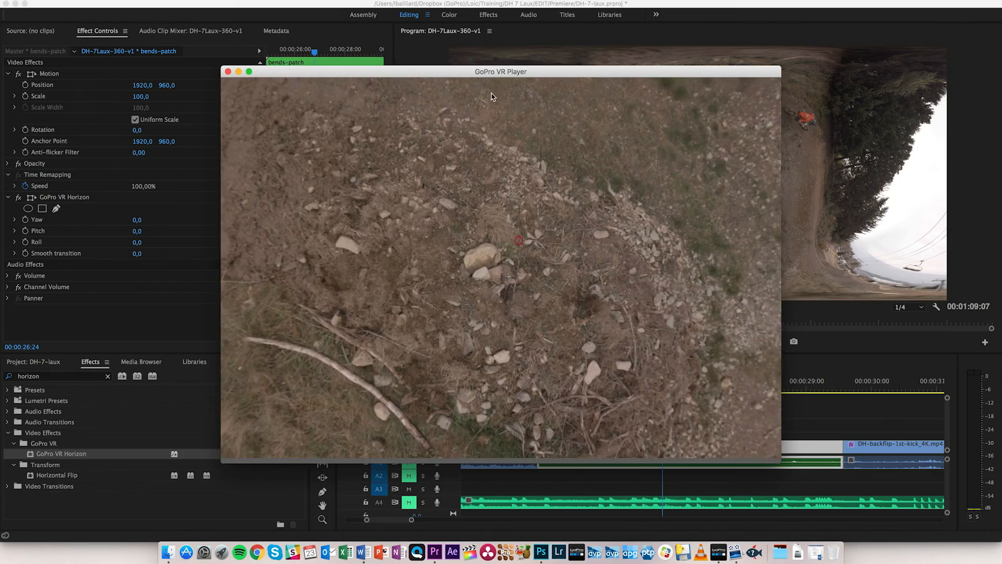
click(239, 71)
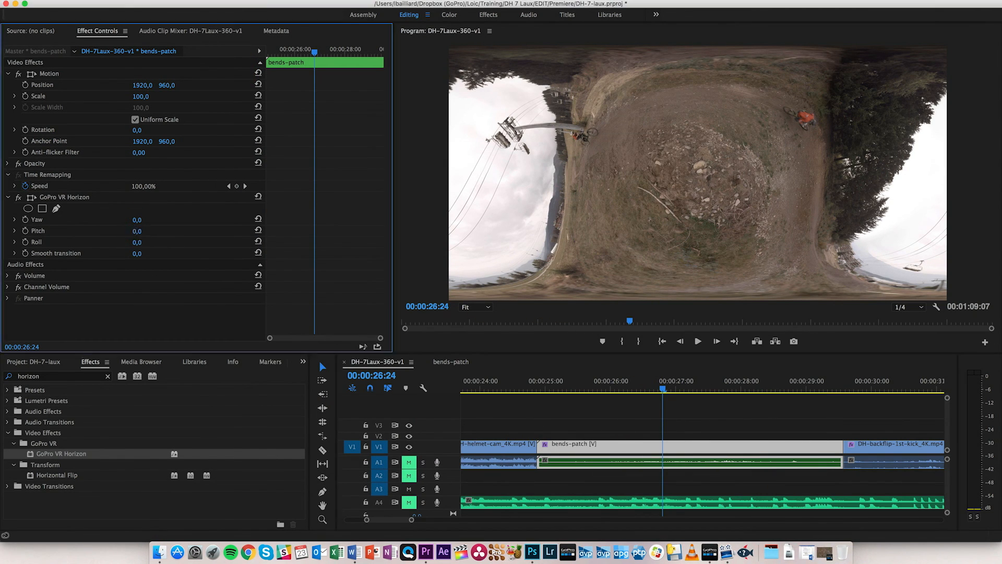
Set the Pitch of the bends-patch nest's GoPro VR Horizon effect to -90.
click(137, 232)
text(-90)
key(Return)
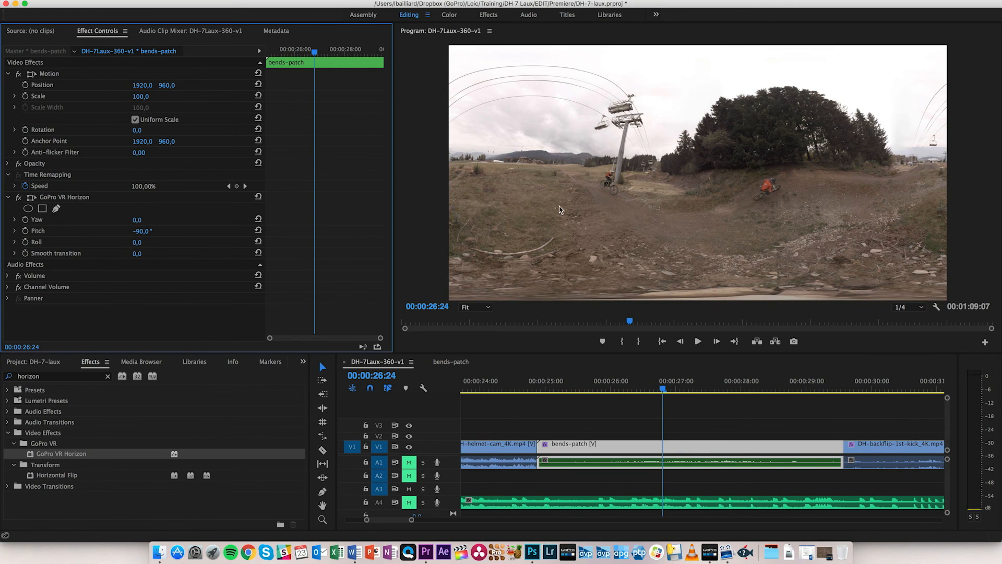
Switch to GoPro VR Player and look around the 360 image to inspect the patched ground and the surrounding scene.
click(723, 543)
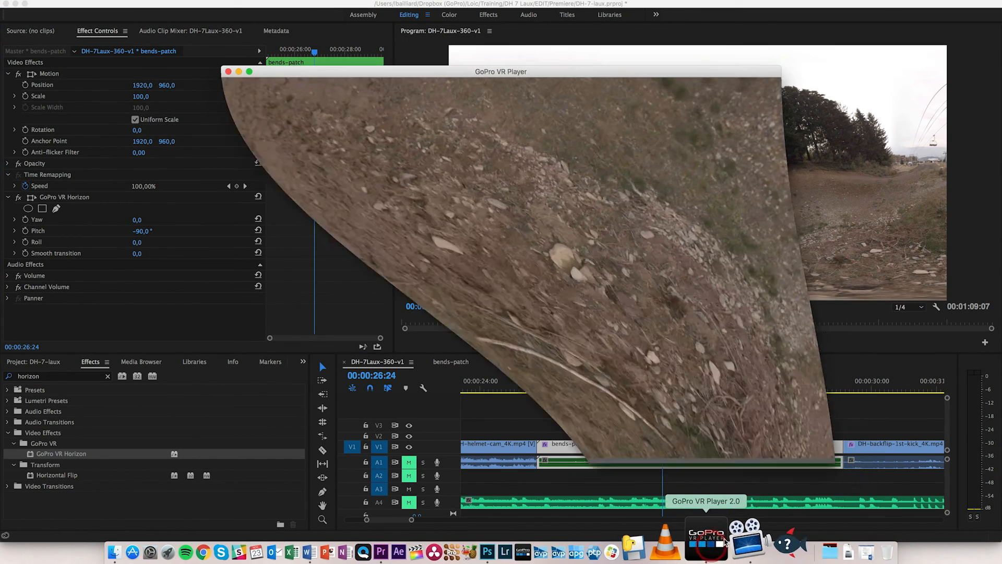
drag(444, 243, 533, 251)
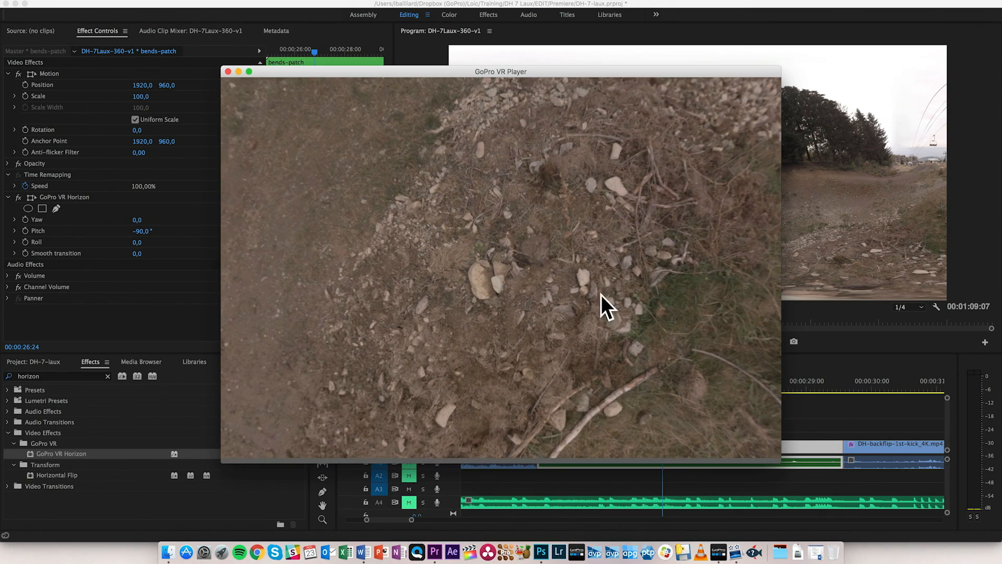
drag(504, 303, 527, 250)
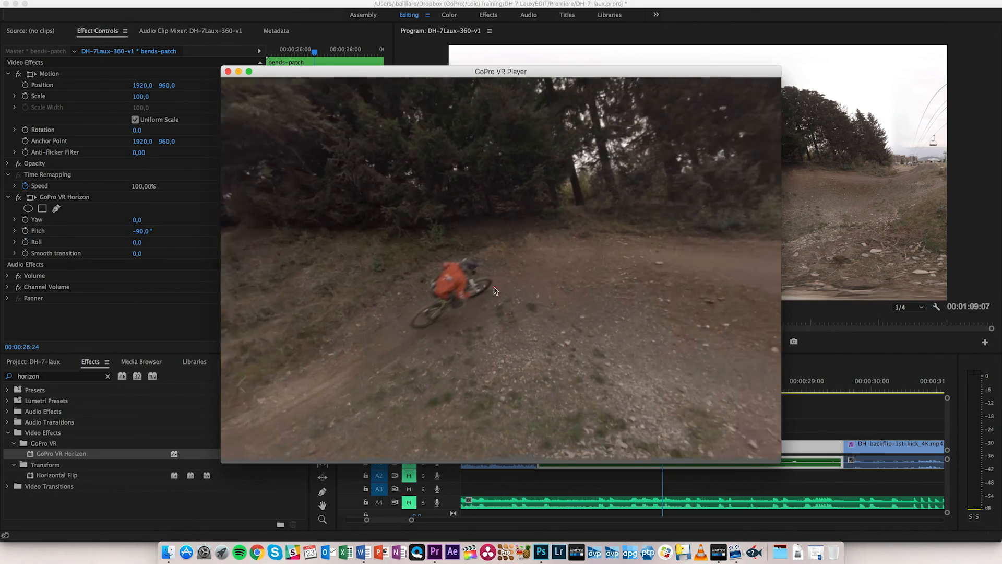
drag(496, 290, 575, 277)
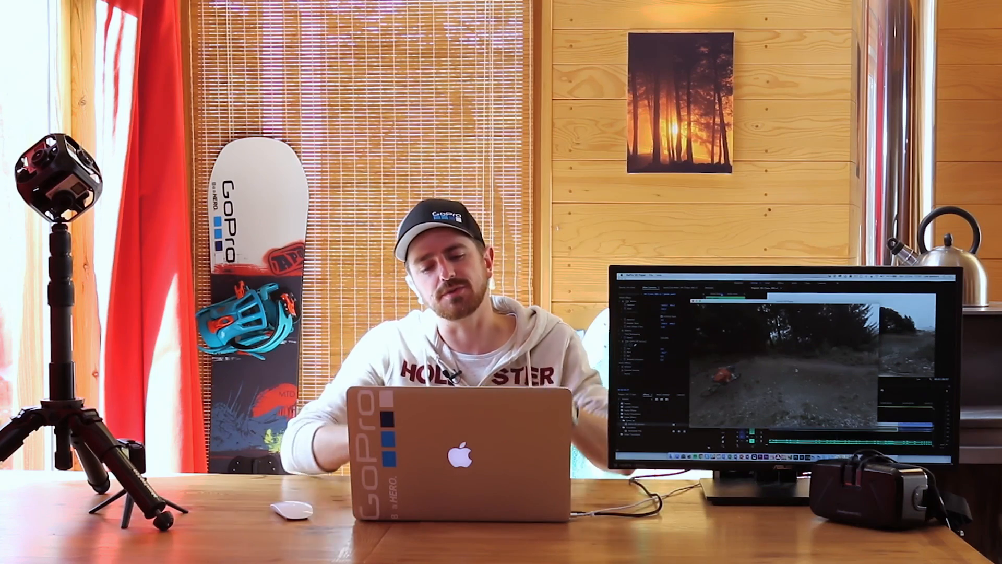